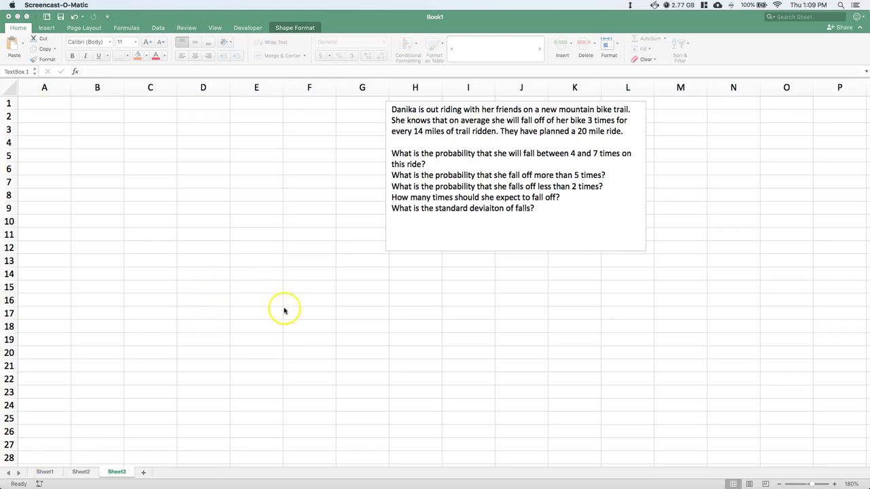
Step: Move the word-problem text box down to start at row 4 and enter "Poisson:" in H1
{"action": "left_click", "coordinate": [498, 225]}
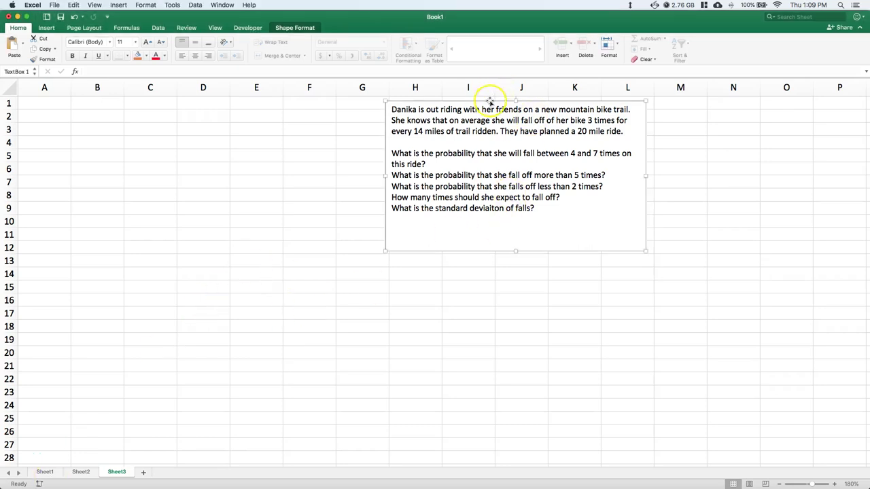
{"action": "left_click_drag", "start_coordinate": [491, 102], "coordinate": [474, 142]}
{"action": "left_click", "coordinate": [420, 101]}
{"action": "type", "text": "Poisson"}
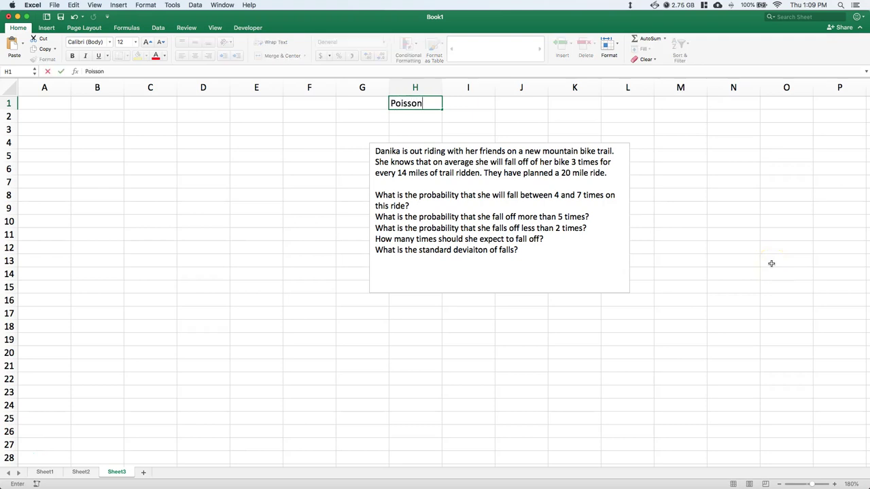
{"action": "type", "text": ":"}
Step: Enter "lambda= rate of success" in cell I1
{"action": "left_click", "coordinate": [467, 101]}
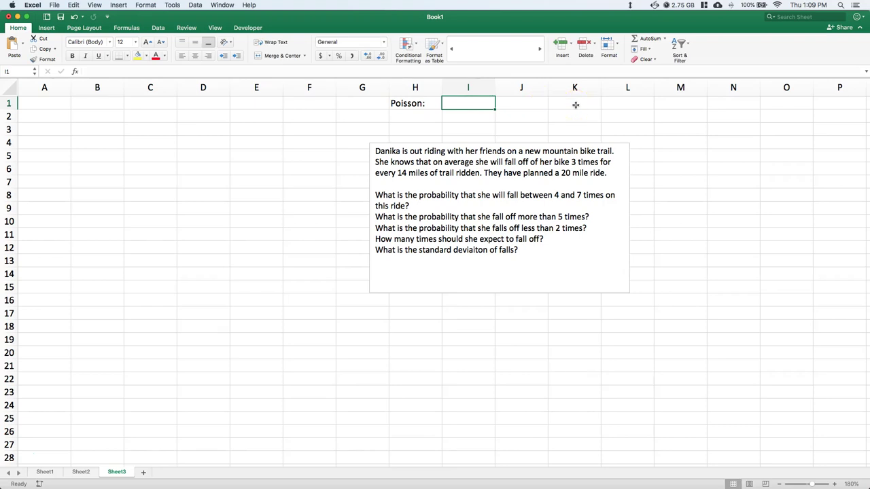
{"action": "type", "text": "lambda"}
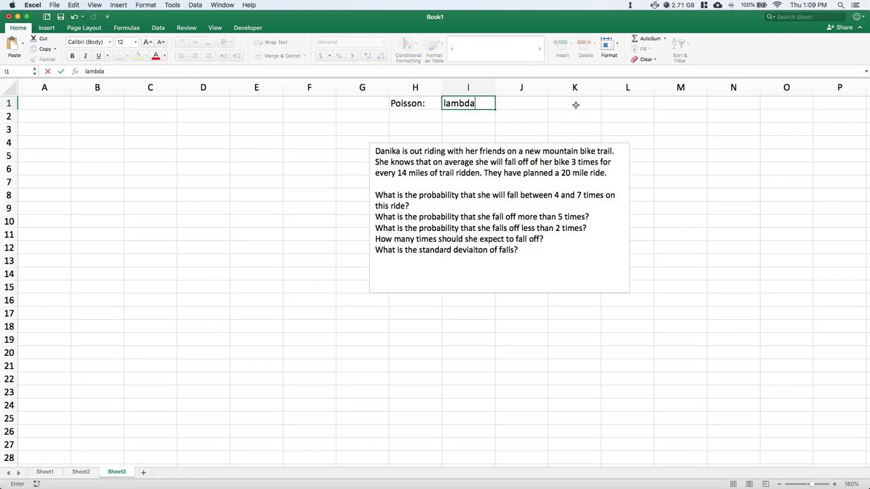
{"action": "type", "text": "="}
{"action": "left_click", "coordinate": [448, 150]}
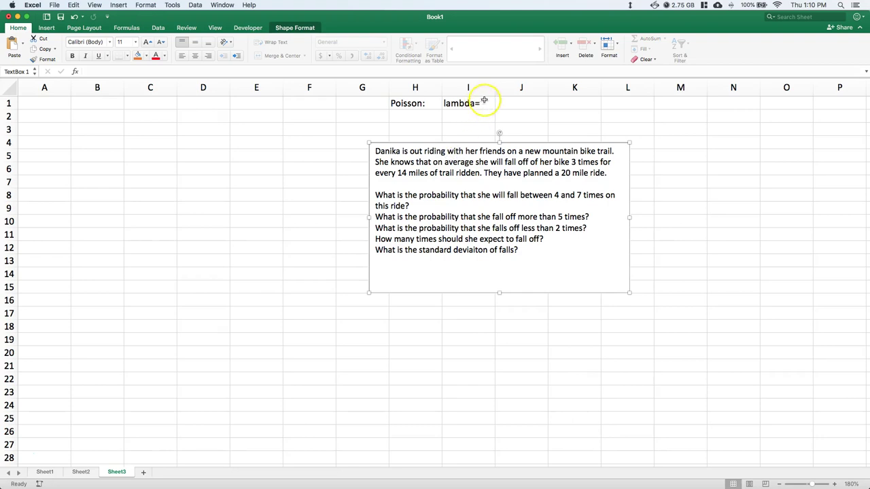
{"action": "double_click", "coordinate": [483, 102]}
{"action": "type", "text": "rate"}
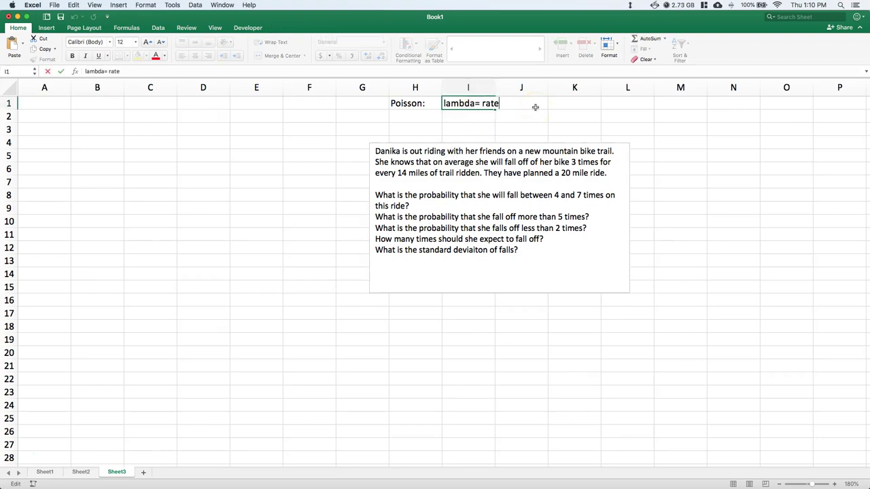
{"action": "type", "text": " of success"}
Step: Shift the text box down to row 5 and extend the I1 note with "= u = Var(X)"
{"action": "left_click", "coordinate": [500, 146]}
{"action": "left_click_drag", "start_coordinate": [503, 145], "coordinate": [526, 155]}
{"action": "left_click", "coordinate": [470, 102]}
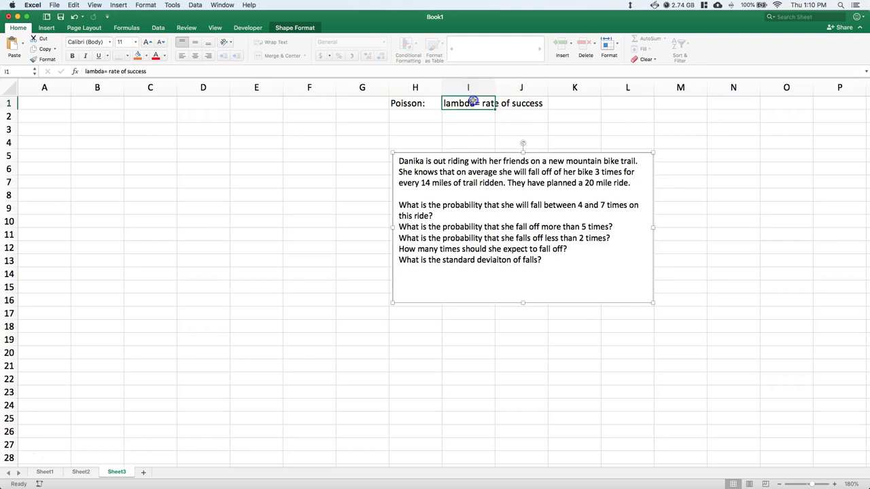
{"action": "double_click", "coordinate": [459, 104]}
{"action": "type", "text": "= mu"}
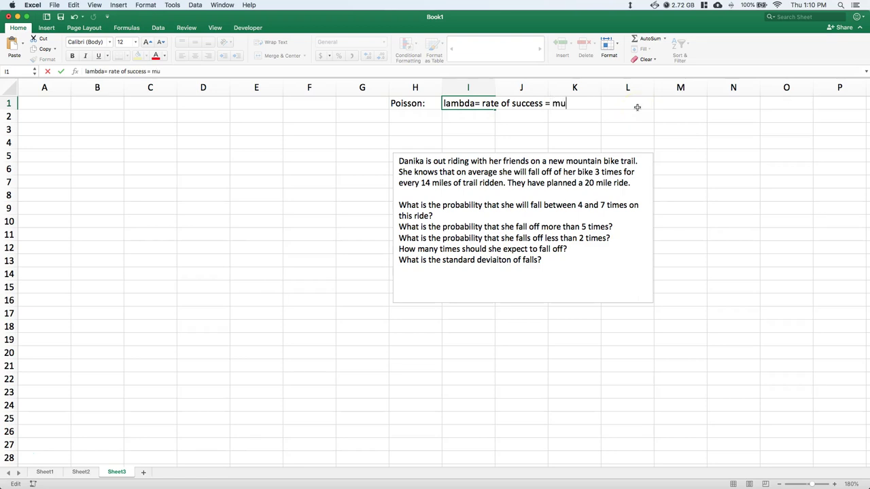
{"action": "key", "text": "BackSpace"}
{"action": "key", "text": "BackSpace"}
{"action": "type", "text": "u = Var(X)"}
Step: Enter the table headers "x" in A1, "P(X=x)" in B1 and "P(X<=x)" in C1
{"action": "left_click", "coordinate": [40, 103]}
{"action": "double_click", "coordinate": [39, 104]}
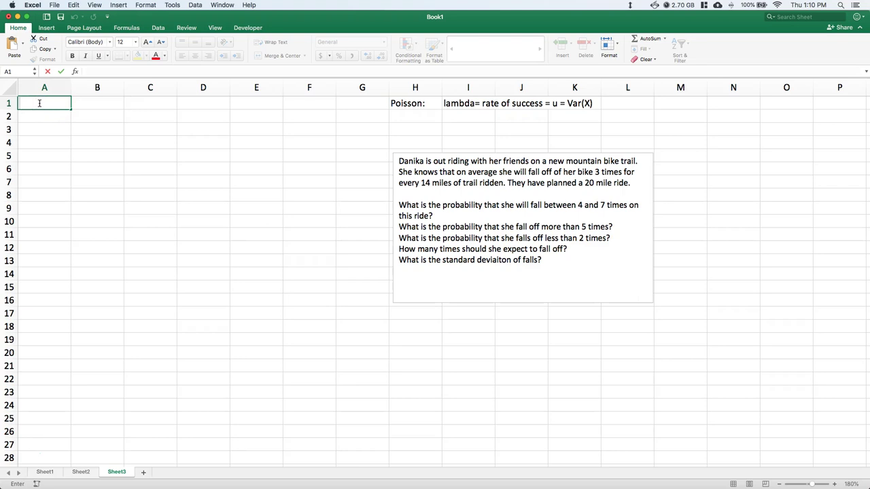
{"action": "type", "text": "x"}
{"action": "key", "text": "Tab"}
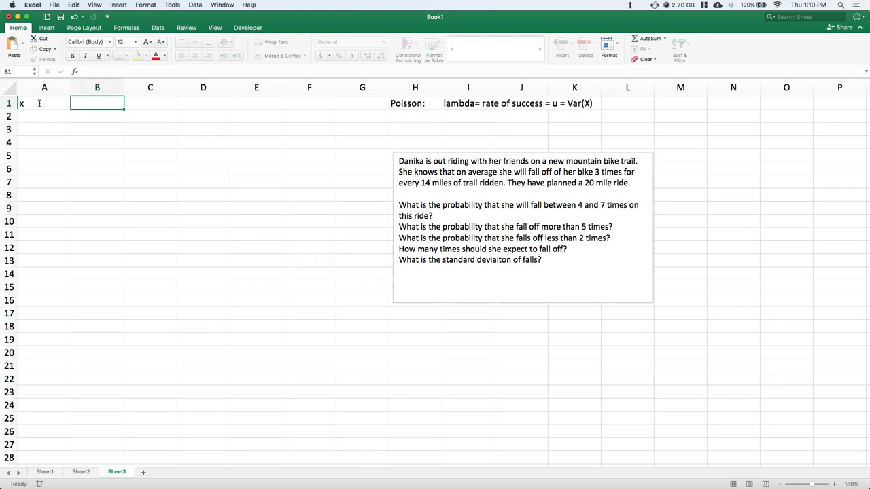
{"action": "type", "text": "P(X=x)"}
{"action": "key", "text": "Tab"}
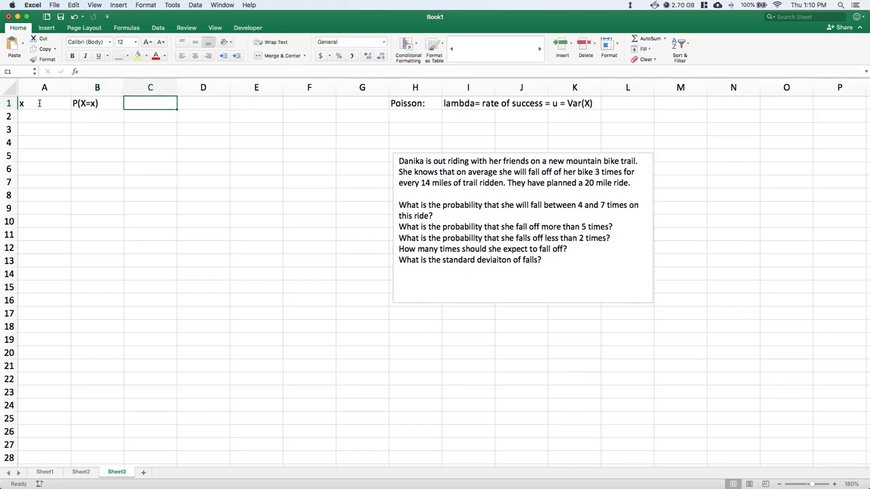
{"action": "type", "text": "P(X"}
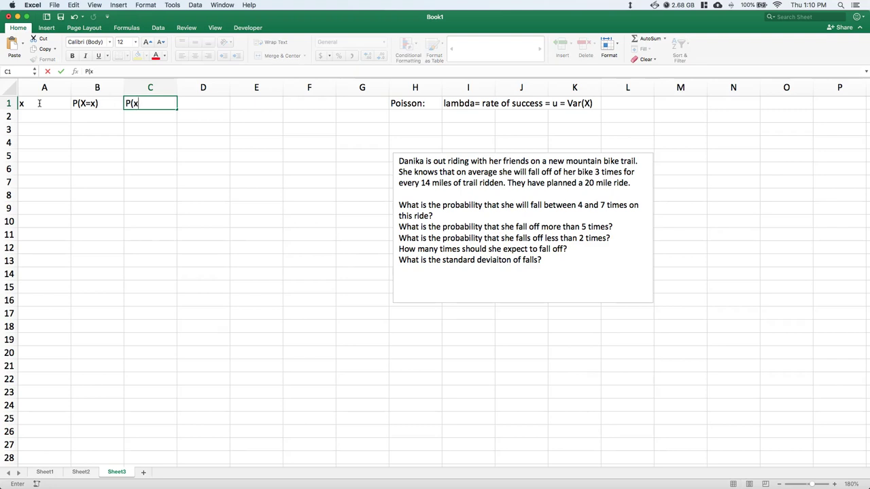
{"action": "type", "text": "<="}
{"action": "key", "text": "BackSpace"}
{"action": "type", "text": "=x)"}
Step: Append "PMF" to the B1 header and "CDF" to the C1 header
{"action": "left_click", "coordinate": [104, 106]}
{"action": "double_click", "coordinate": [105, 106]}
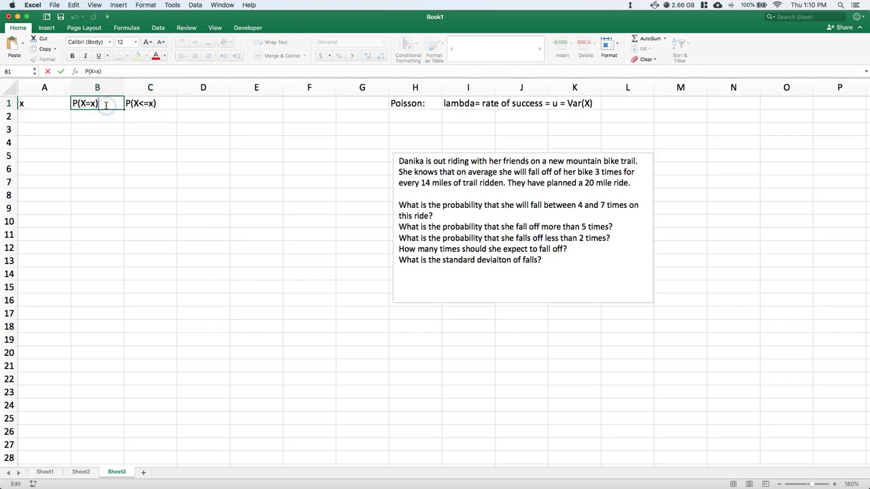
{"action": "type", "text": "PMF"}
{"action": "left_click", "coordinate": [168, 103]}
{"action": "double_click", "coordinate": [168, 103]}
{"action": "type", "text": "CDF"}
{"action": "left_click", "coordinate": [224, 112]}
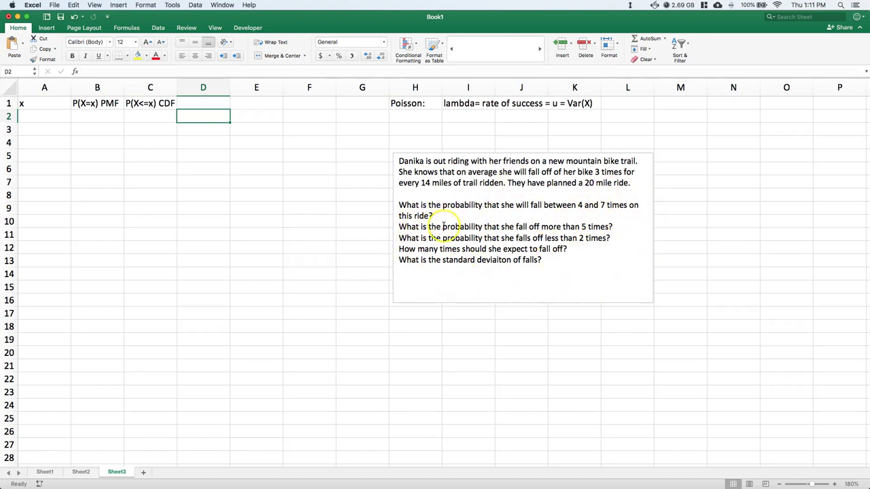
Step: Move the word-problem text box down so it starts at row 6
{"action": "left_click", "coordinate": [426, 153]}
{"action": "mouse_move", "coordinate": [426, 153]}
{"action": "left_mouse_down"}
{"action": "mouse_move", "coordinate": [425, 169]}
{"action": "mouse_move", "coordinate": [423, 161]}
{"action": "left_mouse_up"}
{"action": "left_click", "coordinate": [525, 139]}
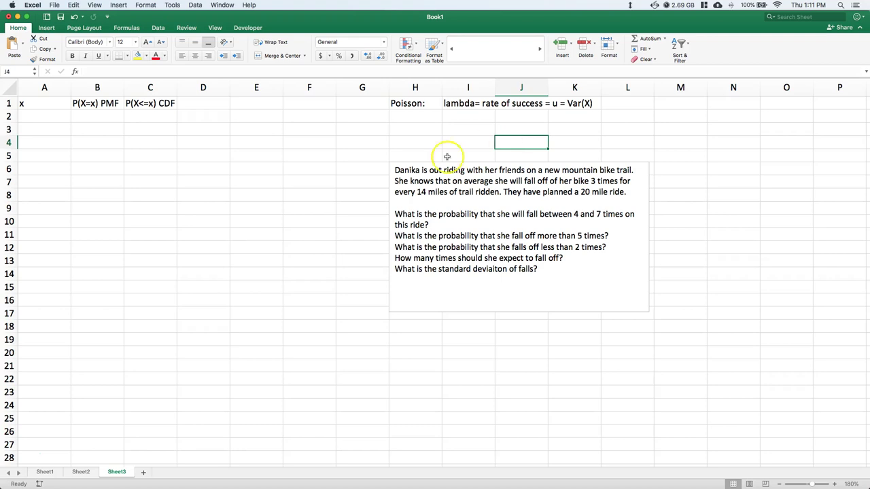
Step: Enter 0 in A2 and 1 in A3, and fill the series down to 10 in A12
{"action": "left_click", "coordinate": [54, 111]}
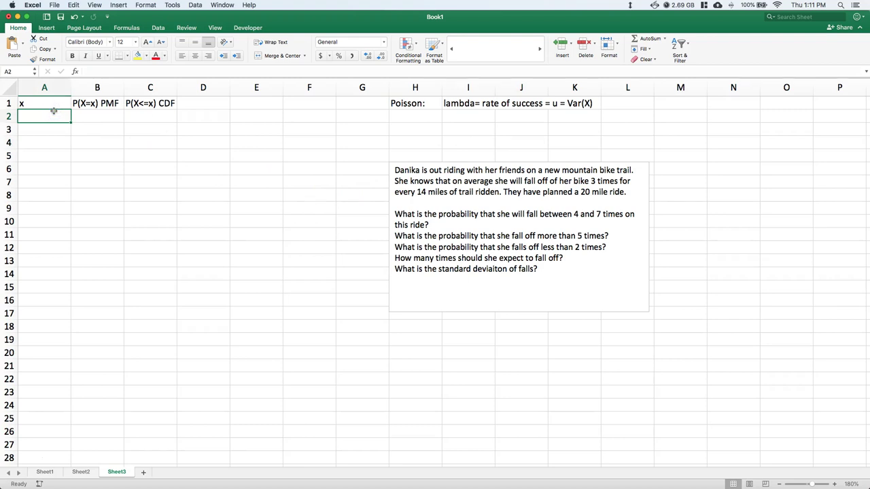
{"action": "type", "text": "0"}
{"action": "key", "text": "Return"}
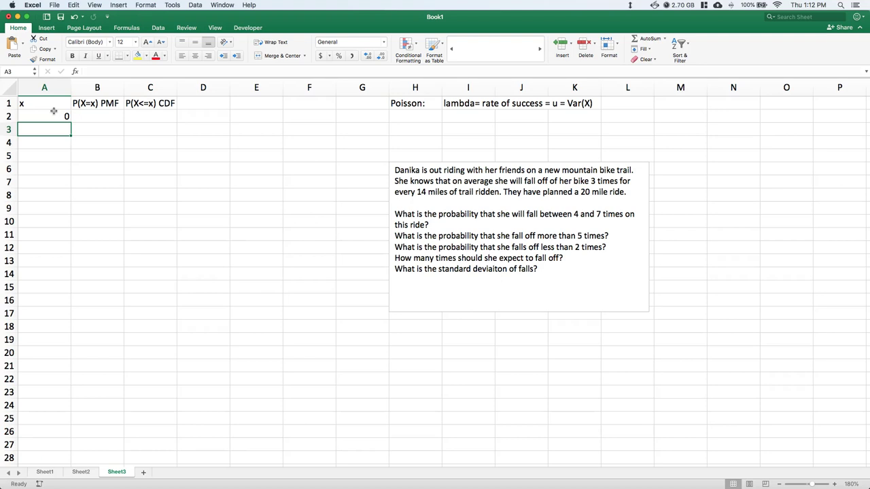
{"action": "type", "text": "1"}
{"action": "key", "text": "Return"}
{"action": "left_click_drag", "start_coordinate": [54, 116], "coordinate": [56, 132]}
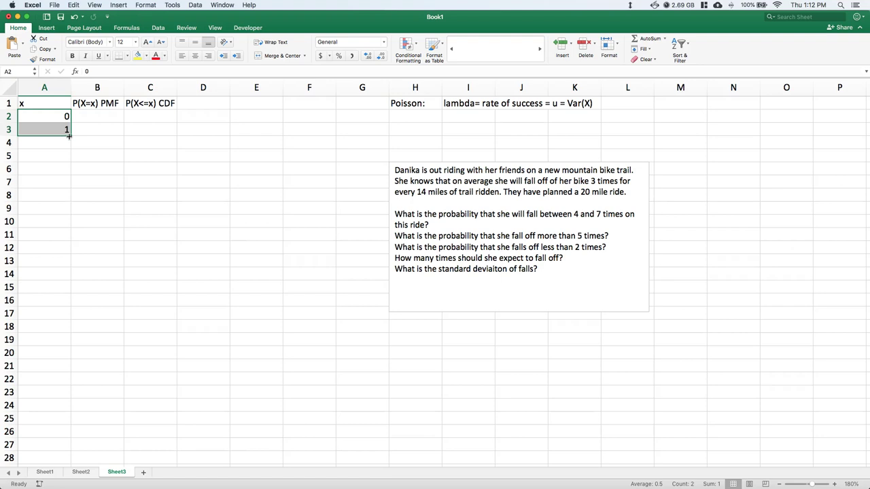
{"action": "left_click_drag", "start_coordinate": [69, 136], "coordinate": [50, 254]}
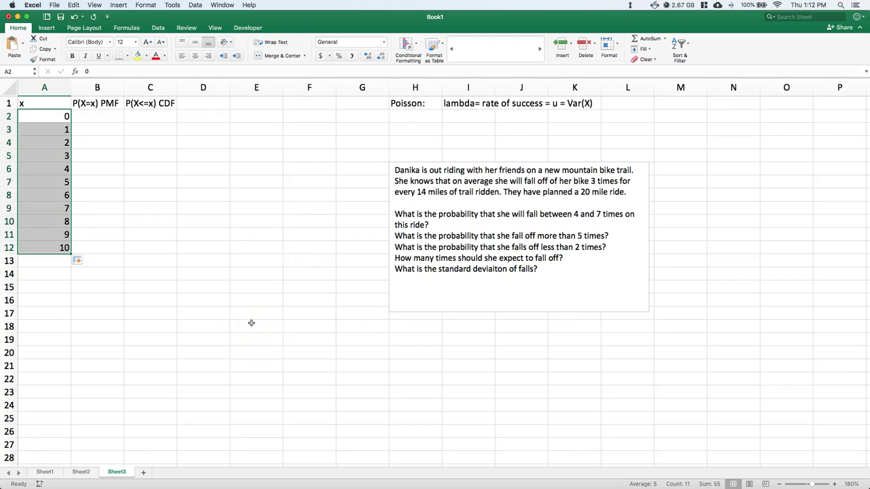
{"action": "left_click", "coordinate": [253, 325]}
Step: Write the Poisson formula "P(X=x) = e^(-lambda)*lambda^(x)/n!" as text in H2
{"action": "left_click", "coordinate": [416, 116]}
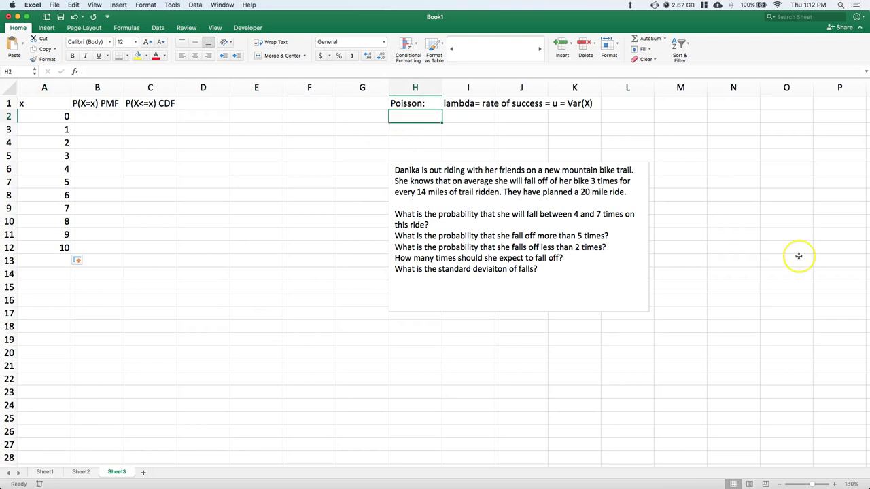
{"action": "type", "text": "P(X"}
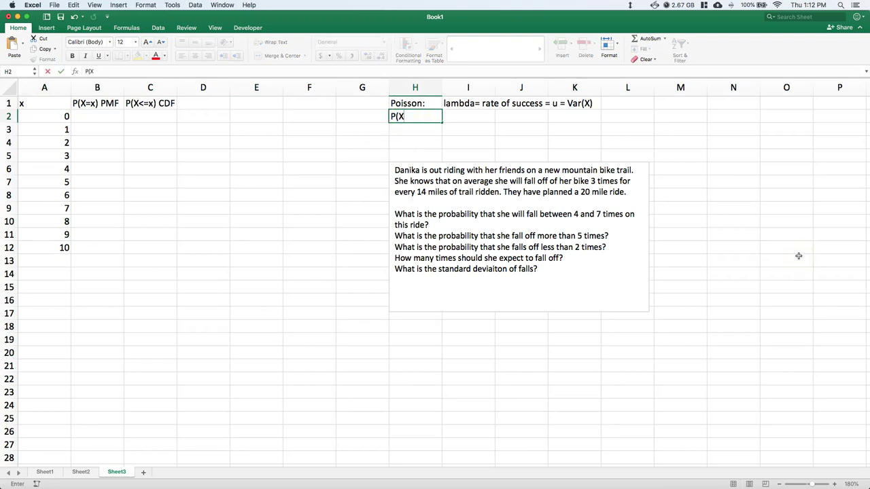
{"action": "type", "text": "=x) = e^(-lambda)*lambda"}
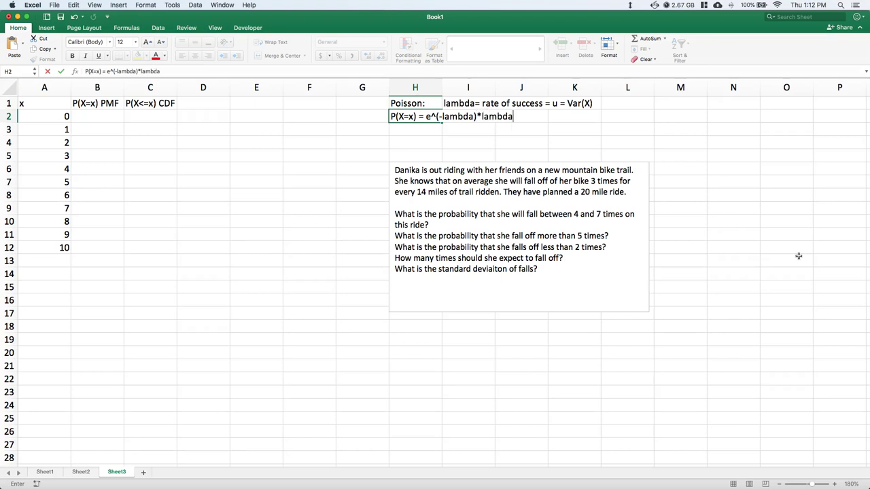
{"action": "type", "text": "^(x)"}
{"action": "type", "text": "/n!"}
{"action": "left_click", "coordinate": [724, 157]}
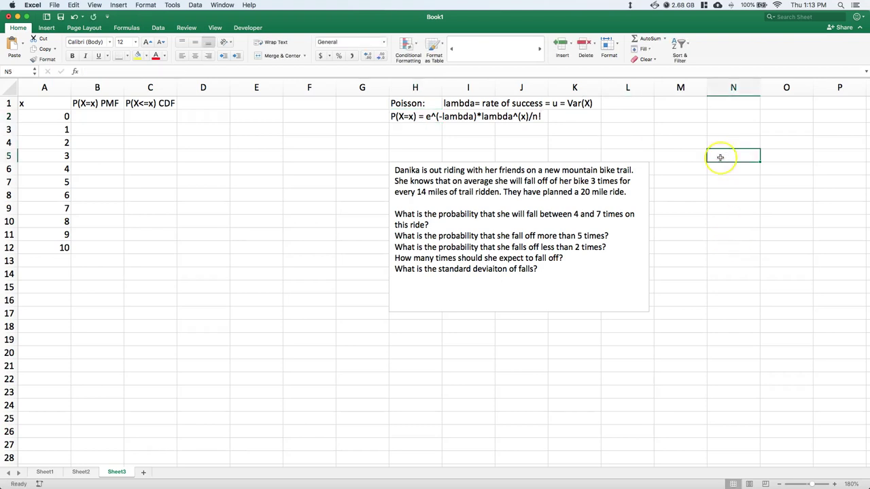
{"action": "left_click", "coordinate": [724, 153]}
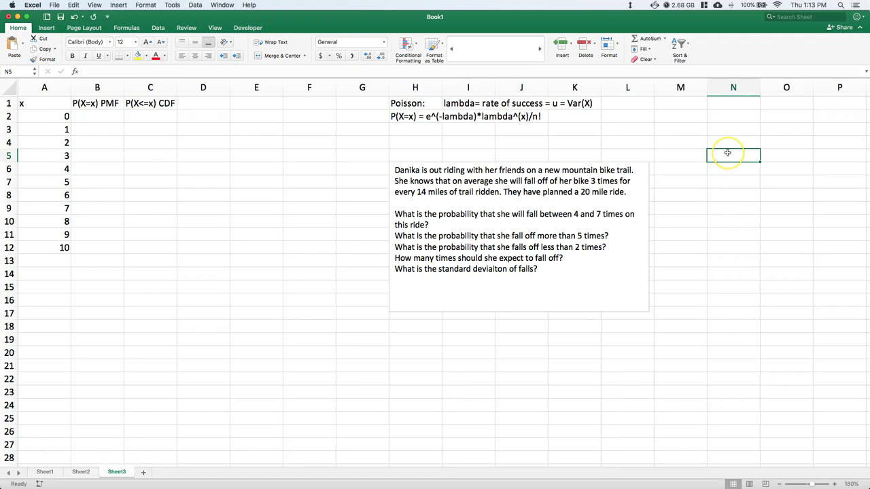
{"action": "left_click", "coordinate": [86, 117]}
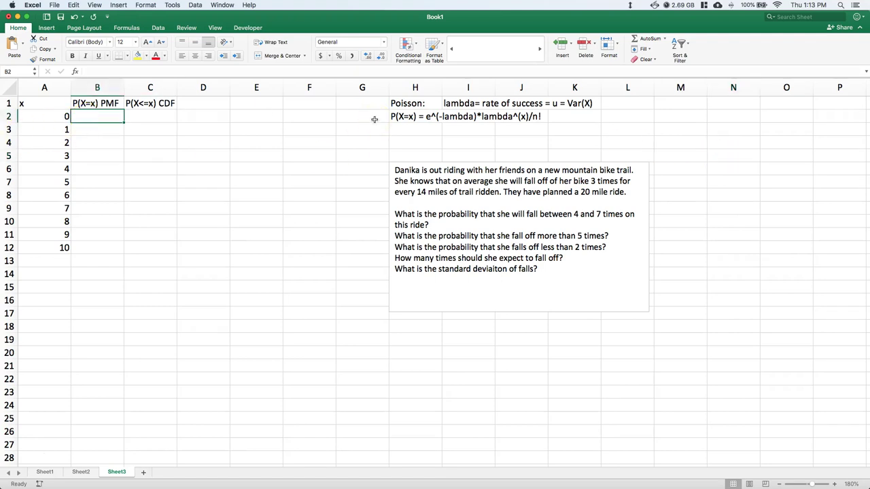
{"action": "type", "text": "=ex"}
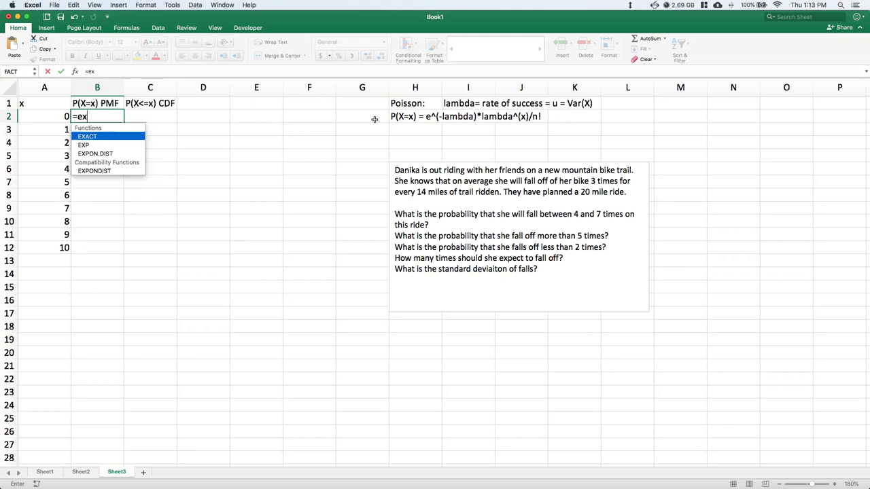
{"action": "type", "text": "p"}
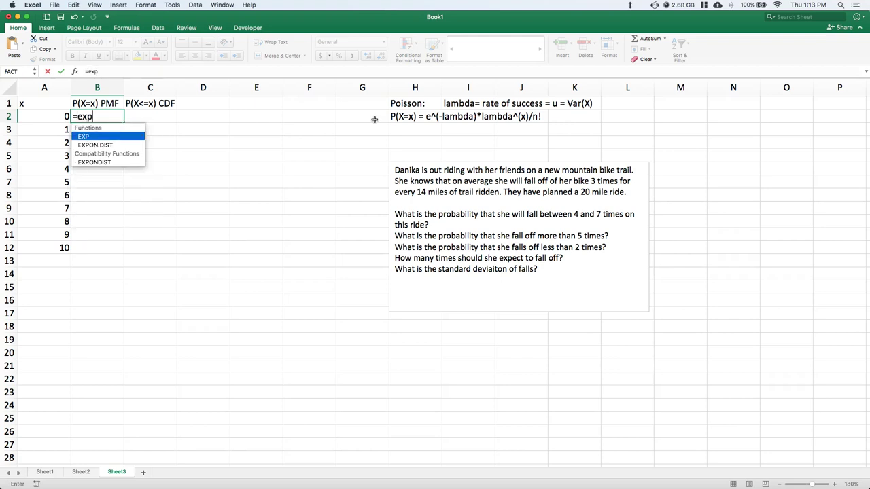
{"action": "type", "text": "("}
{"action": "left_click_drag", "start_coordinate": [356, 147], "coordinate": [471, 159]}
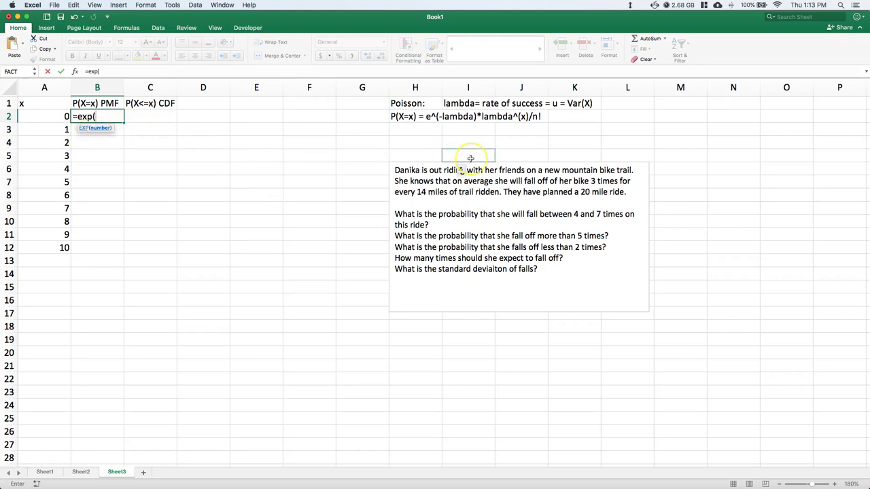
{"action": "type", "text": "-"}
{"action": "left_click", "coordinate": [345, 178]}
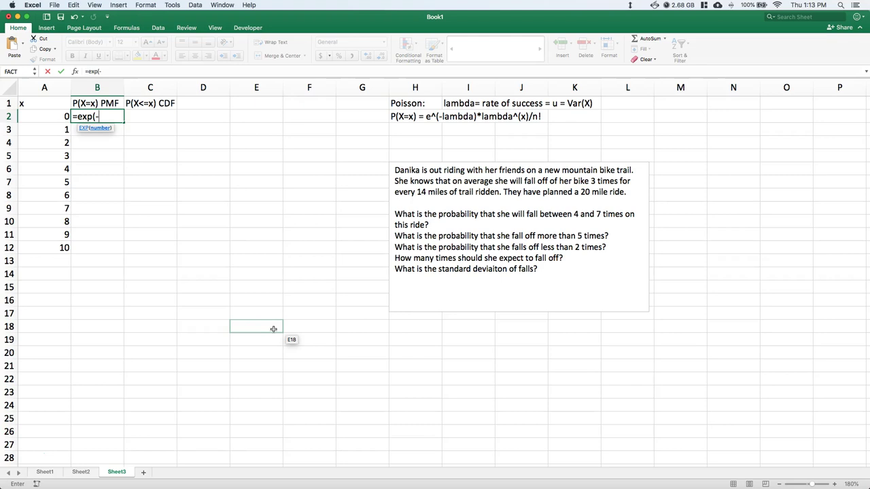
{"action": "key", "text": "Escape"}
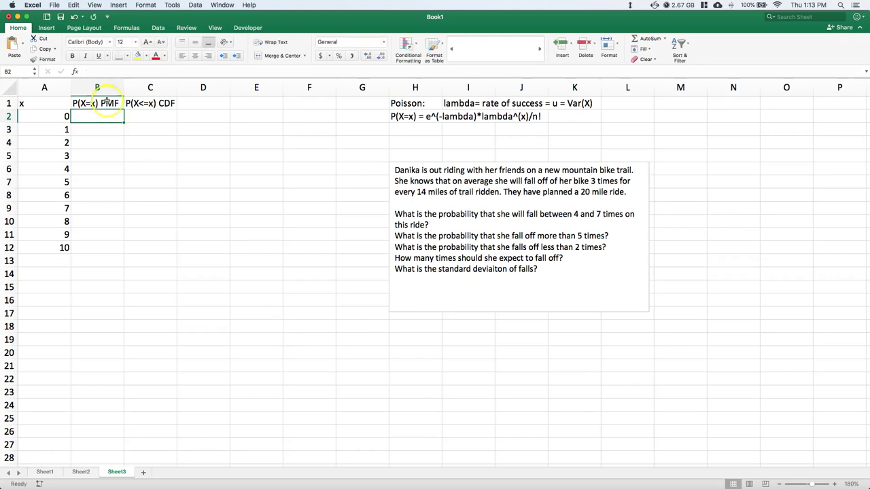
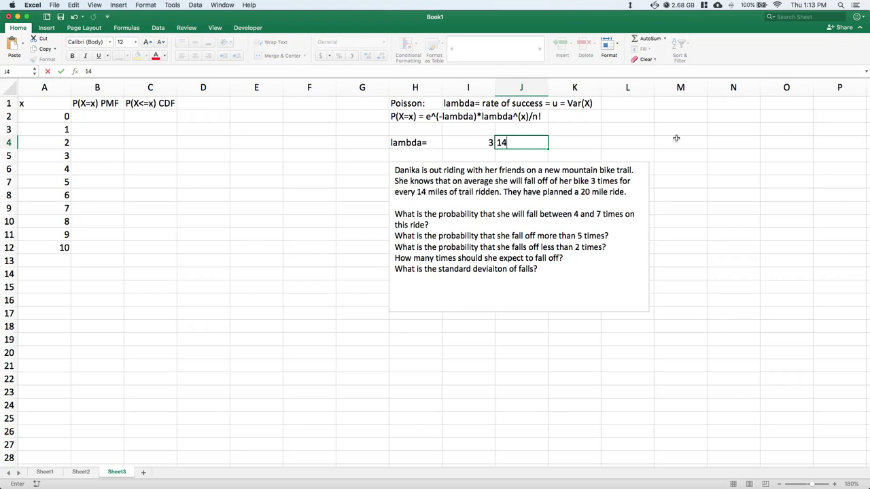
Step: Replace the entry in J4 with "falls for", and enter 14 in K4 and "miles" in L4
{"action": "key", "text": "BackSpace"}
{"action": "key", "text": "BackSpace"}
{"action": "key", "text": "BackSpace"}
{"action": "key", "text": "BackSpace"}
{"action": "key", "text": "BackSpace"}
{"action": "type", "text": "falls for"}
{"action": "left_click", "coordinate": [568, 141]}
{"action": "type", "text": "14"}
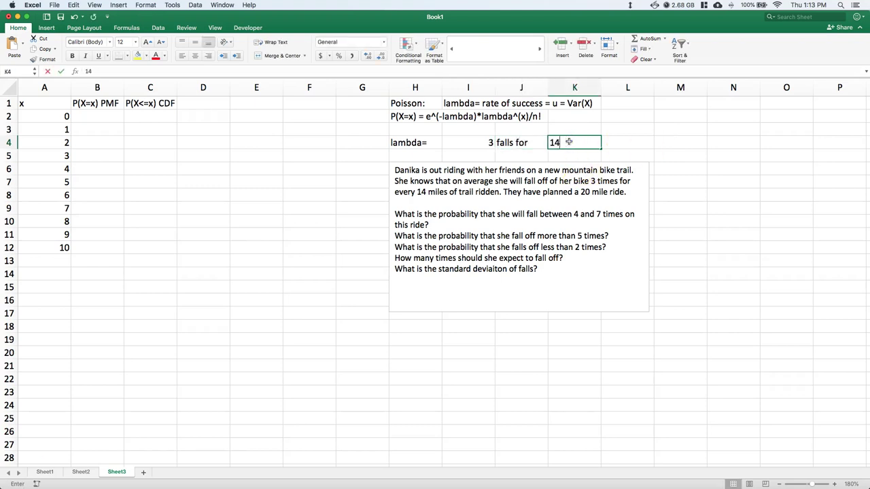
{"action": "key", "text": "Tab"}
{"action": "type", "text": "mile"}
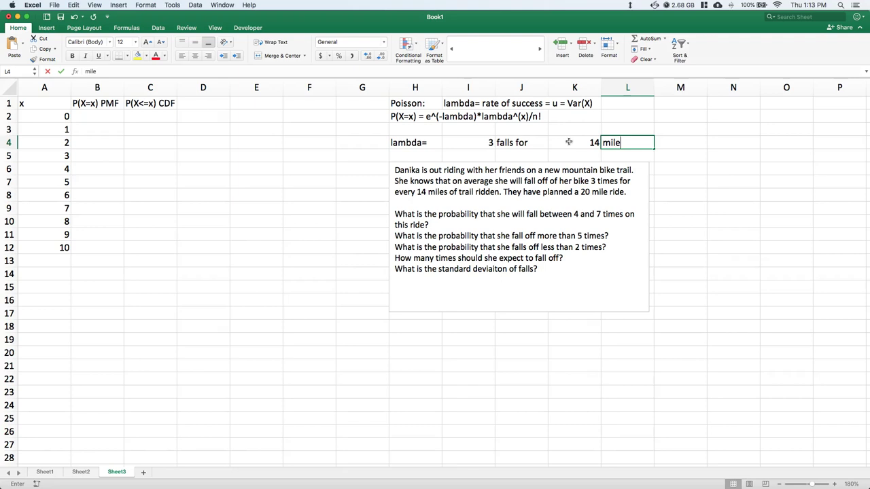
{"action": "type", "text": "s"}
{"action": "left_click", "coordinate": [635, 350]}
Step: Move the word-problem text box down to start at row 7, and enter "?", "falls for", 20 and "miles" across I5:L5
{"action": "left_click", "coordinate": [564, 220]}
{"action": "left_click_drag", "start_coordinate": [558, 166], "coordinate": [557, 183]}
{"action": "left_click", "coordinate": [490, 156]}
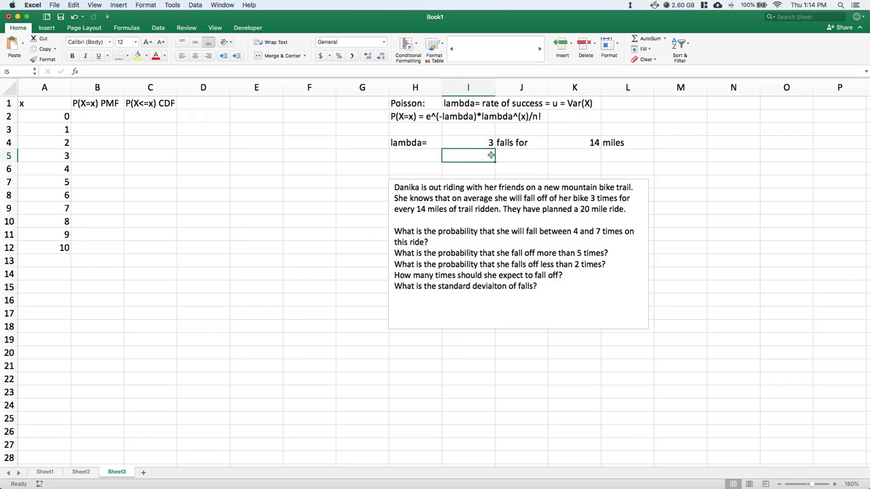
{"action": "type", "text": "?"}
{"action": "key", "text": "Tab"}
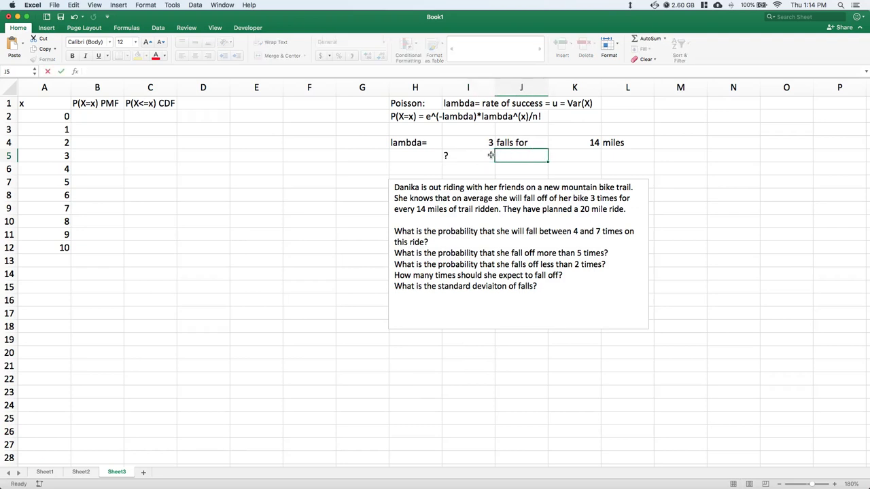
{"action": "type", "text": "falls for"}
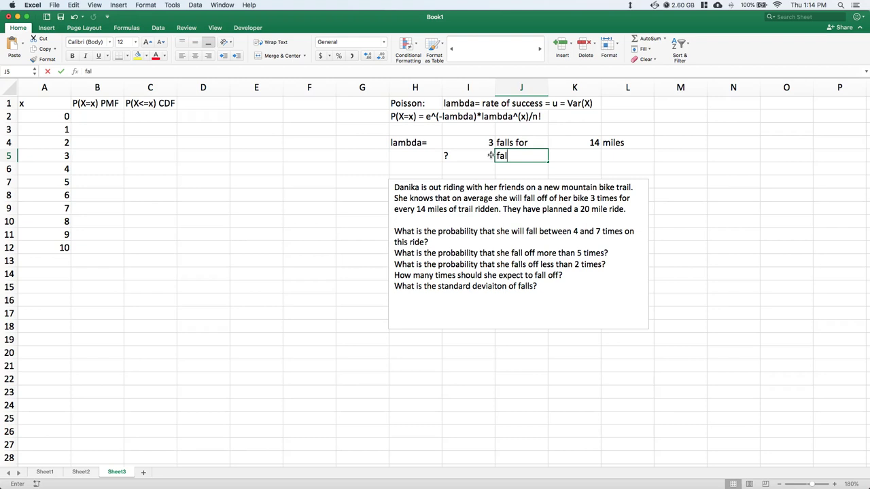
{"action": "key", "text": "Tab"}
{"action": "type", "text": "20"}
{"action": "key", "text": "Tab"}
{"action": "type", "text": "mile"}
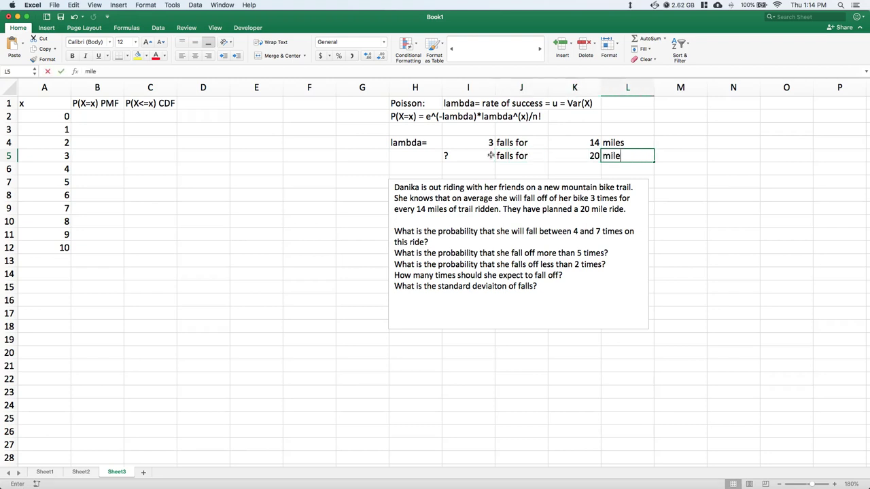
{"action": "left_click", "coordinate": [772, 234]}
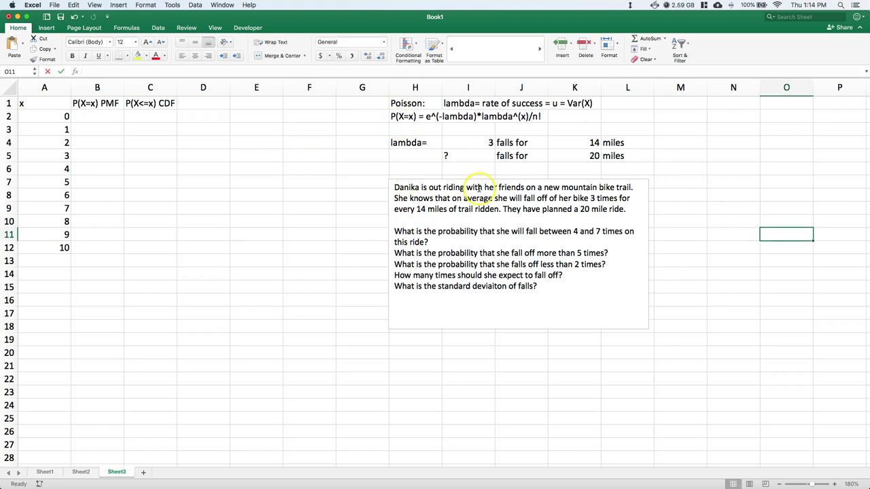
{"action": "left_click", "coordinate": [460, 155]}
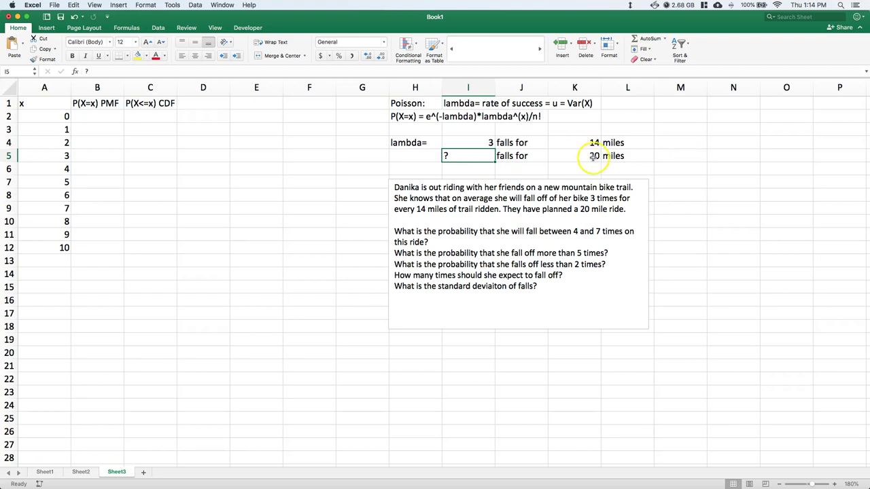
{"action": "double_click", "coordinate": [472, 159]}
{"action": "key", "text": "BackSpace"}
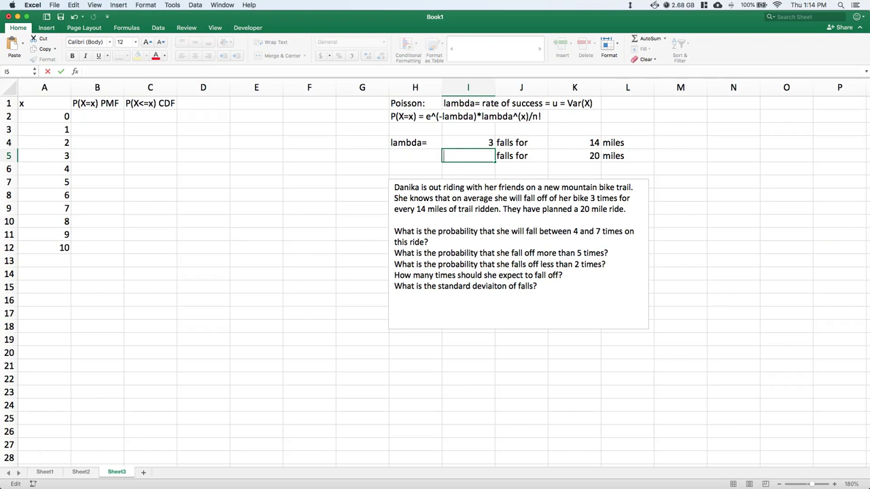
{"action": "type", "text": "7"}
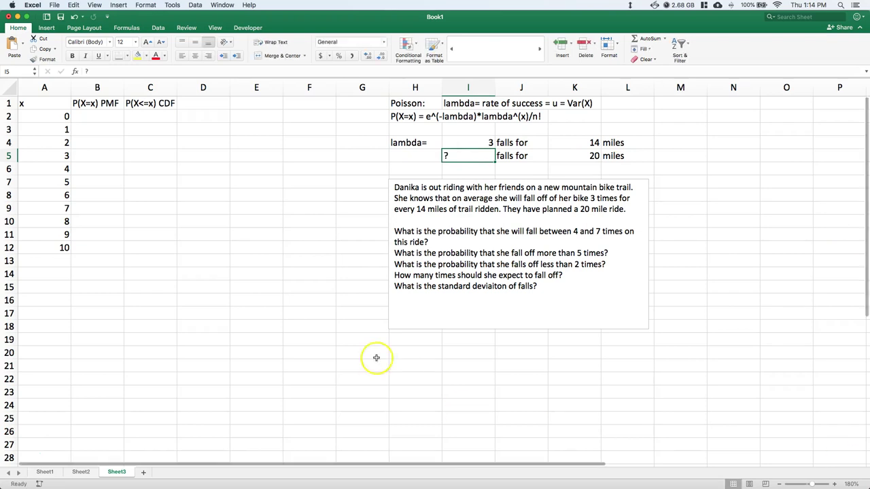
{"action": "left_click", "coordinate": [565, 301]}
{"action": "key", "text": "Left"}
{"action": "key", "text": "Left"}
{"action": "key", "text": "Left"}
{"action": "key", "text": "Left"}
{"action": "key", "text": "Left"}
{"action": "key", "text": "Left"}
{"action": "key", "text": "Left"}
{"action": "key", "text": "Left"}
{"action": "key", "text": "Left"}
{"action": "key", "text": "Left"}
{"action": "key", "text": "Left"}
{"action": "key", "text": "Left"}
{"action": "key", "text": "Left"}
{"action": "key", "text": "Left"}
{"action": "key", "text": "Left"}
{"action": "key", "text": "Left"}
{"action": "key", "text": "Left"}
{"action": "key", "text": "Left"}
{"action": "key", "text": "Left"}
{"action": "key", "text": "Left"}
{"action": "key", "text": "Return"}
{"action": "key", "text": "Return"}
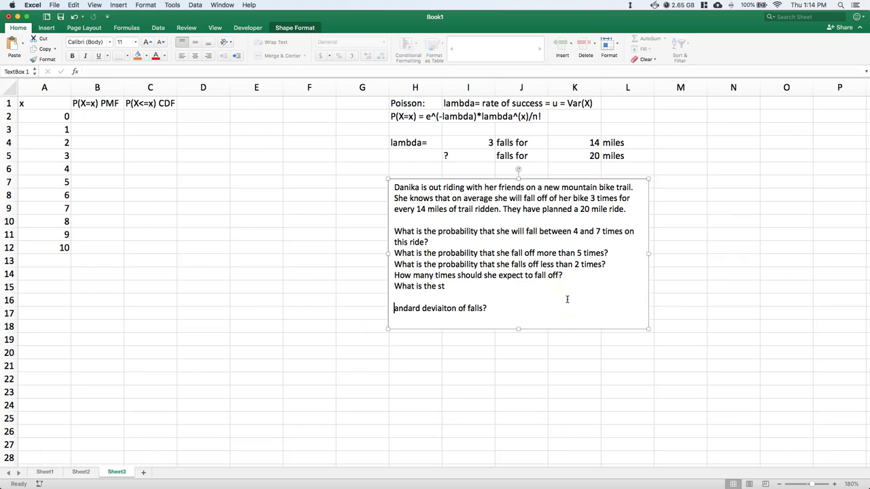
{"action": "key", "text": "BackSpace"}
{"action": "key", "text": "BackSpace"}
Step: Add the line "3/14=lambda/20 >>>> lambda= 3*20/14" at the end of the word-problem text, leaving a blank line above it
{"action": "left_click", "coordinate": [567, 299]}
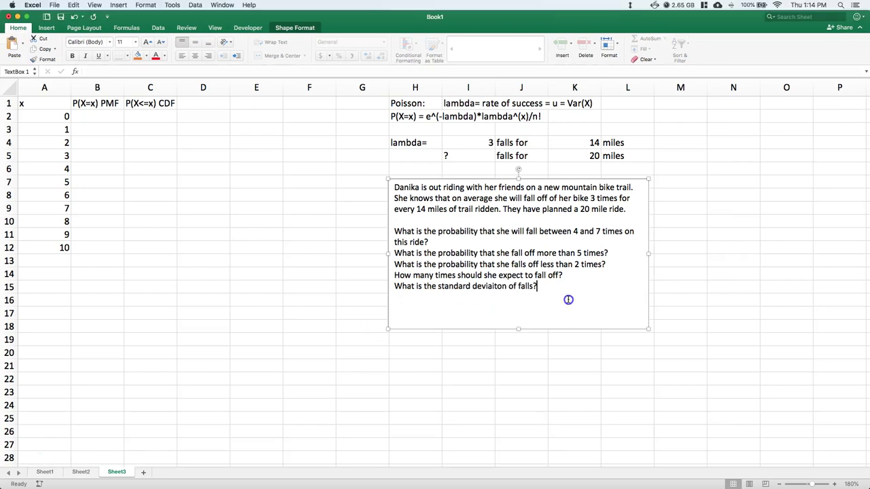
{"action": "key", "text": "Return"}
{"action": "type", "text": "3."}
{"action": "type", "text": "14=ln"}
{"action": "key", "text": "BackSpace"}
{"action": "key", "text": "BackSpace"}
{"action": "key", "text": "BackSpace"}
{"action": "type", "text": "lambda/20"}
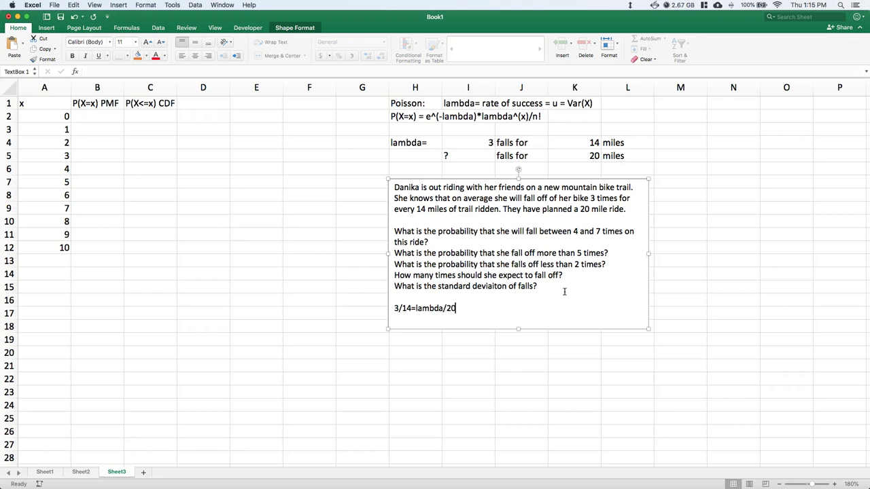
{"action": "type", "text": ">>>> lambda"}
{"action": "type", "text": "= 3*20/14"}
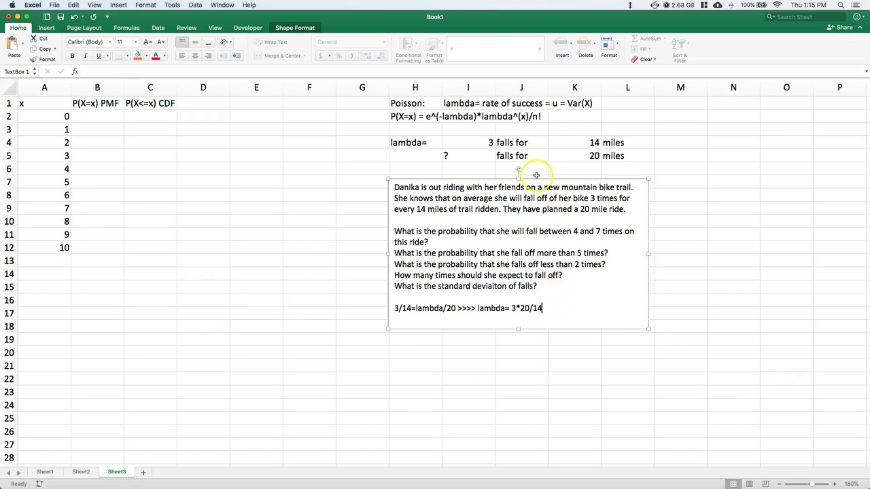
Step: Move the text box down to start at row 8, and replace the question mark in I5 with the formula =3*20/14
{"action": "left_click_drag", "start_coordinate": [537, 178], "coordinate": [535, 192]}
{"action": "left_click", "coordinate": [476, 157]}
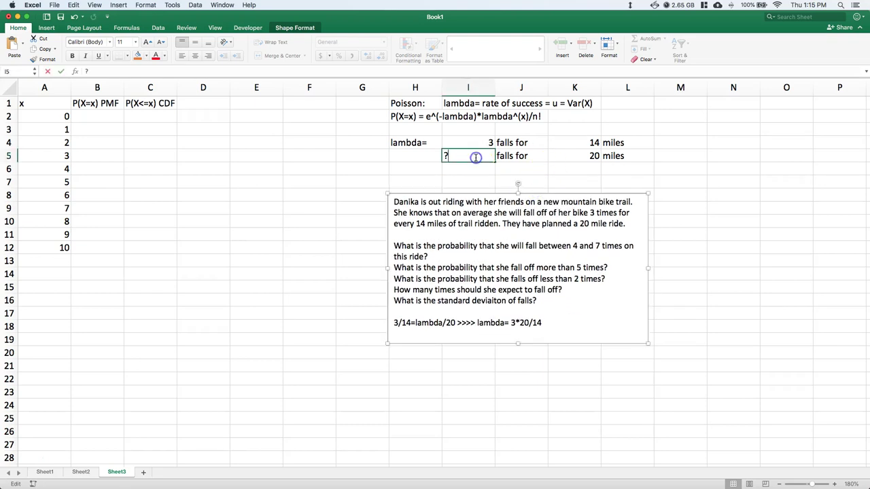
{"action": "key", "text": "BackSpace"}
{"action": "type", "text": "="}
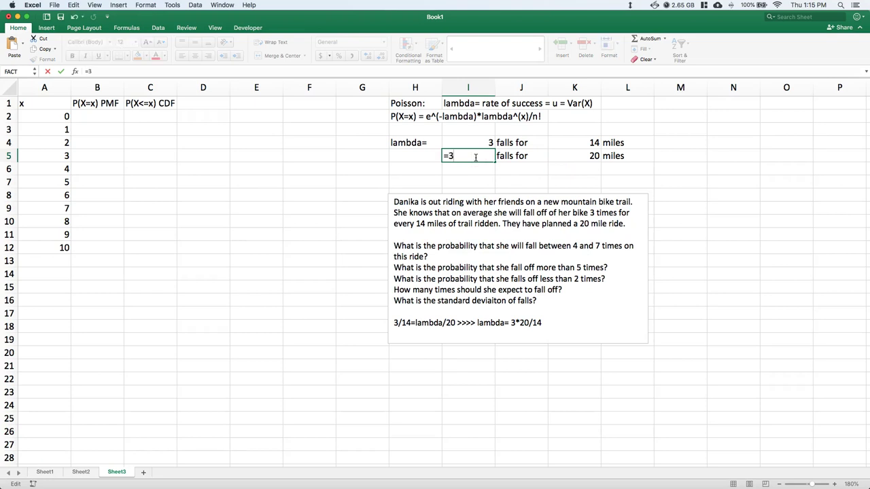
{"action": "type", "text": "3/14"}
{"action": "key", "text": "BackSpace"}
{"action": "key", "text": "BackSpace"}
{"action": "key", "text": "BackSpace"}
{"action": "type", "text": "*20/14"}
{"action": "key", "text": "Return"}
Step: Inspect the formula behind the 20-mile lambda in I5 without changing it
{"action": "left_click", "coordinate": [465, 155]}
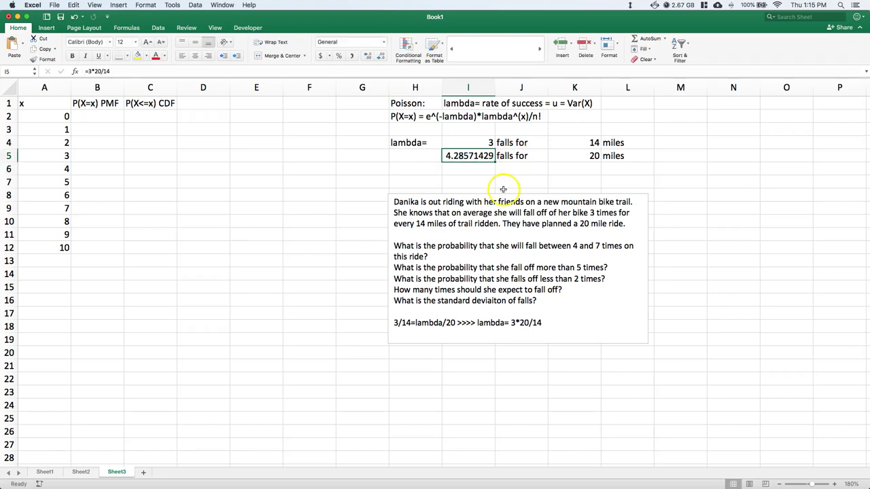
{"action": "double_click", "coordinate": [459, 156]}
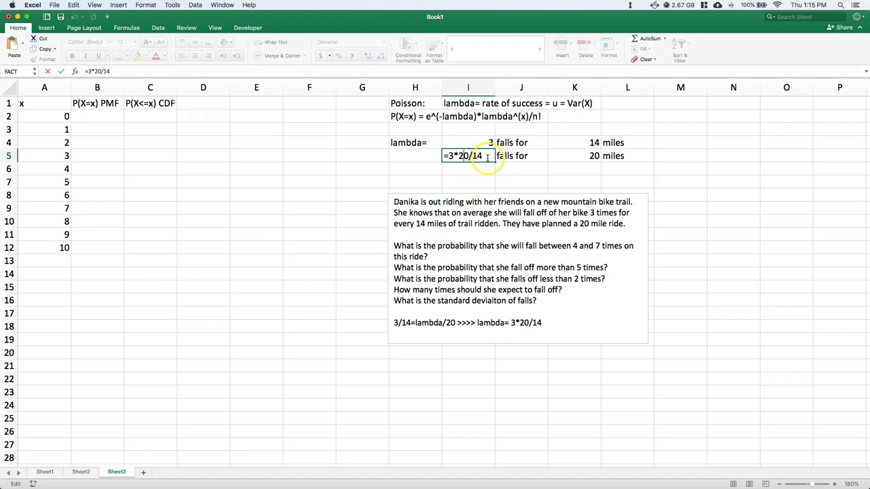
{"action": "left_click", "coordinate": [487, 157]}
{"action": "key", "text": "Return"}
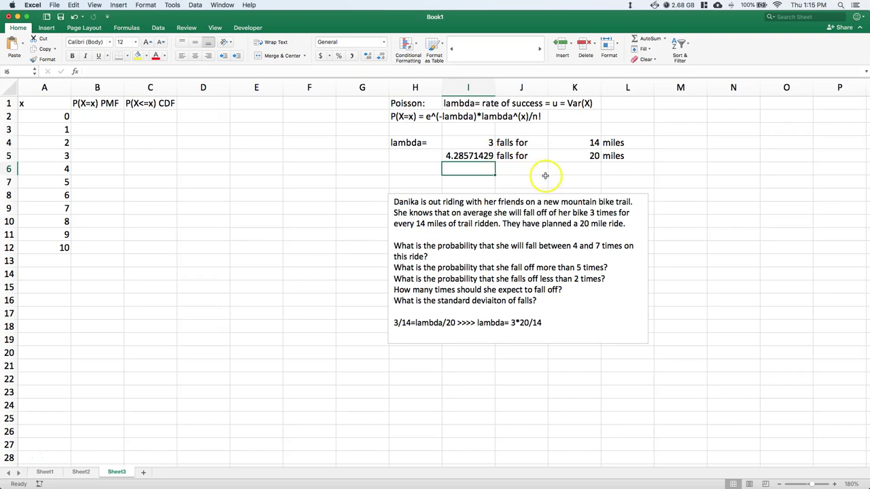
{"action": "left_click", "coordinate": [473, 158]}
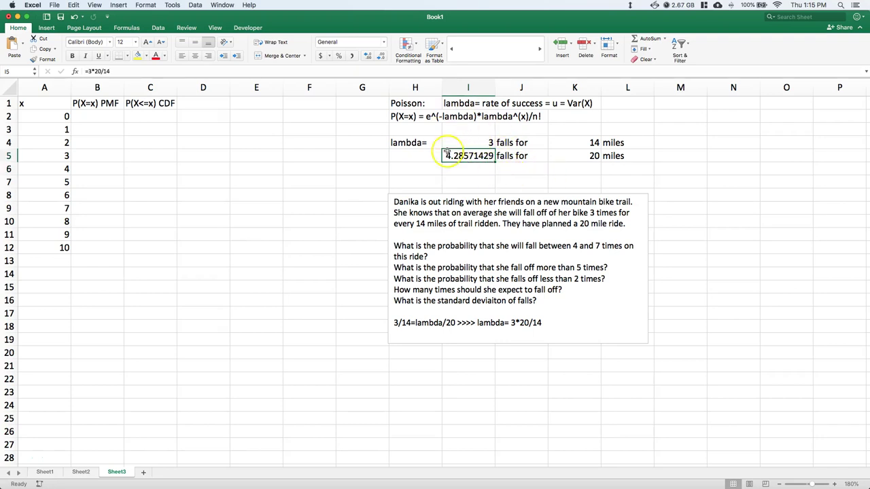
Step: Calculate the falls-per-mile rates with =I4/K4 in M4 and =I5/K5 in M5
{"action": "left_click", "coordinate": [685, 144]}
{"action": "type", "text": "="}
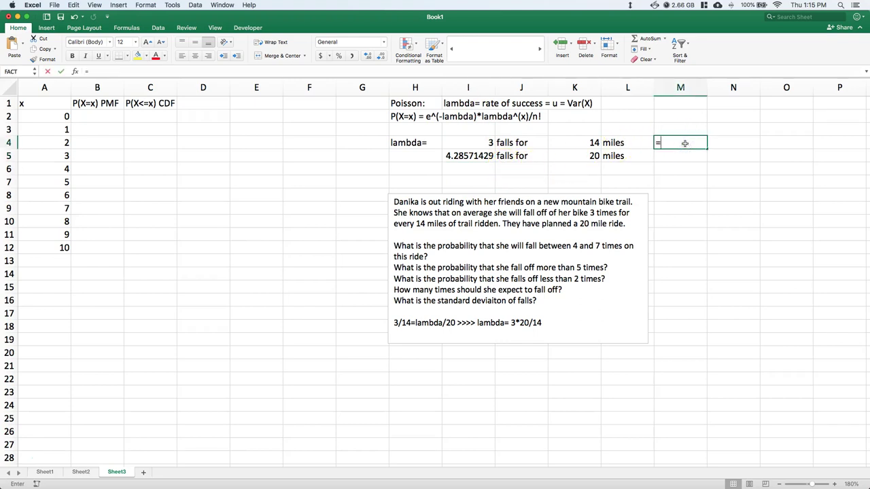
{"action": "left_click", "coordinate": [463, 144]}
{"action": "type", "text": "/"}
{"action": "left_click", "coordinate": [584, 140]}
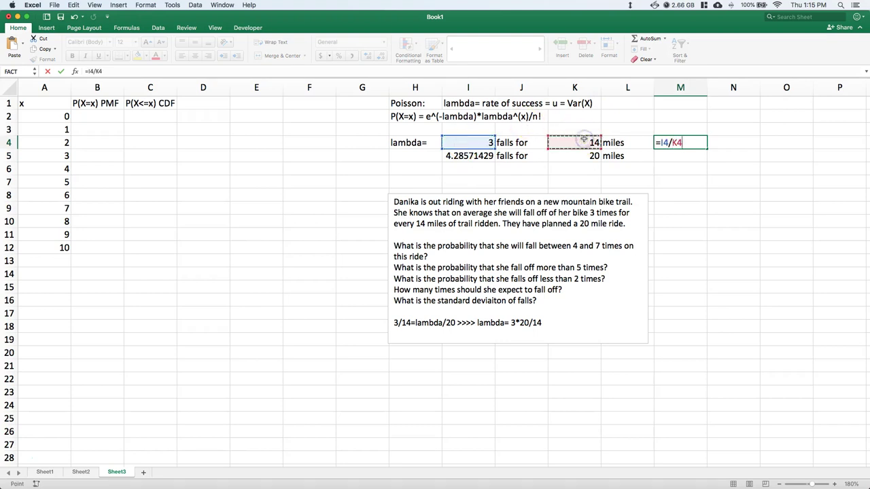
{"action": "key", "text": "Return"}
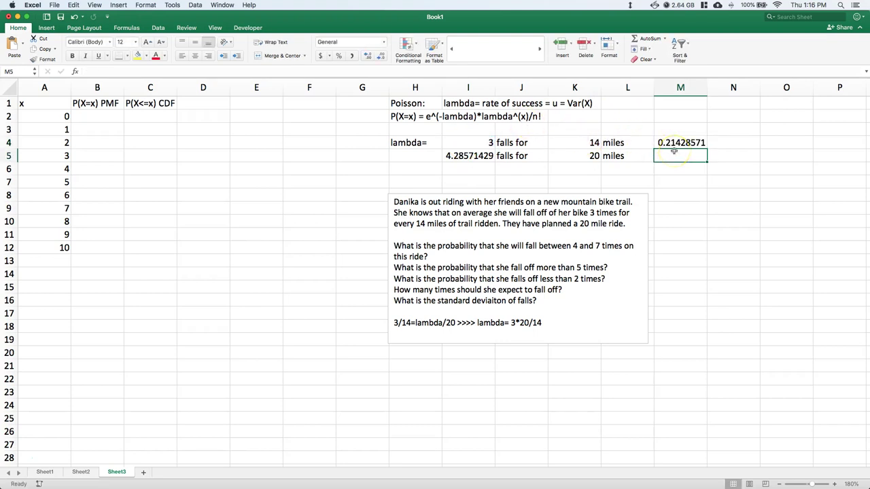
{"action": "type", "text": "="}
{"action": "left_click", "coordinate": [471, 155]}
{"action": "type", "text": "/"}
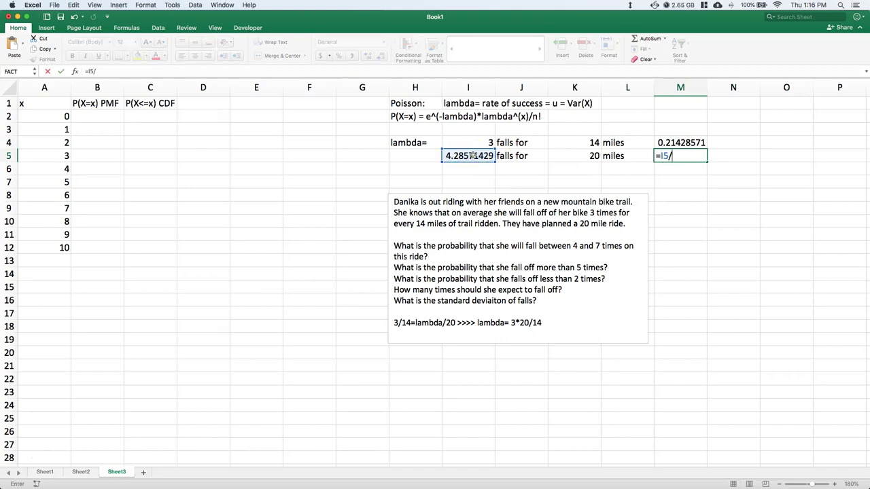
{"action": "left_click", "coordinate": [563, 156]}
{"action": "key", "text": "Return"}
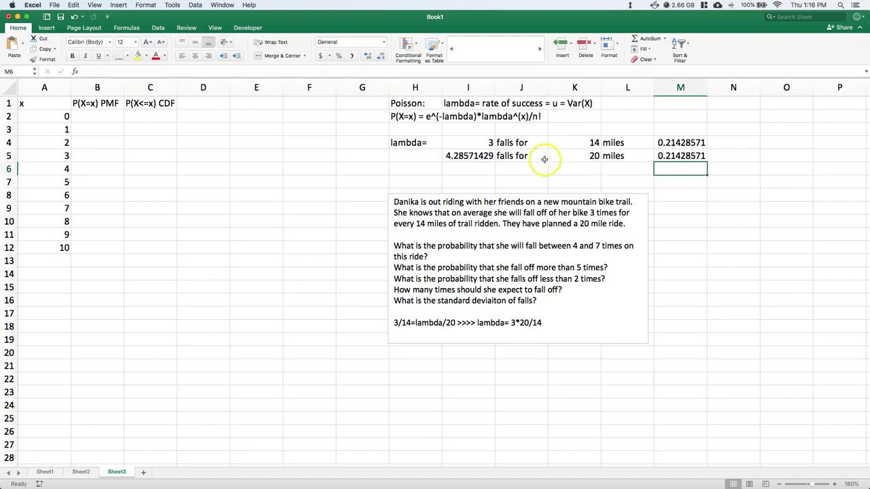
Step: Begin the PMF formula in B2 as =exp(-$I$5)*$I$5^(A2), with absolute references to lambda
{"action": "left_click", "coordinate": [102, 113]}
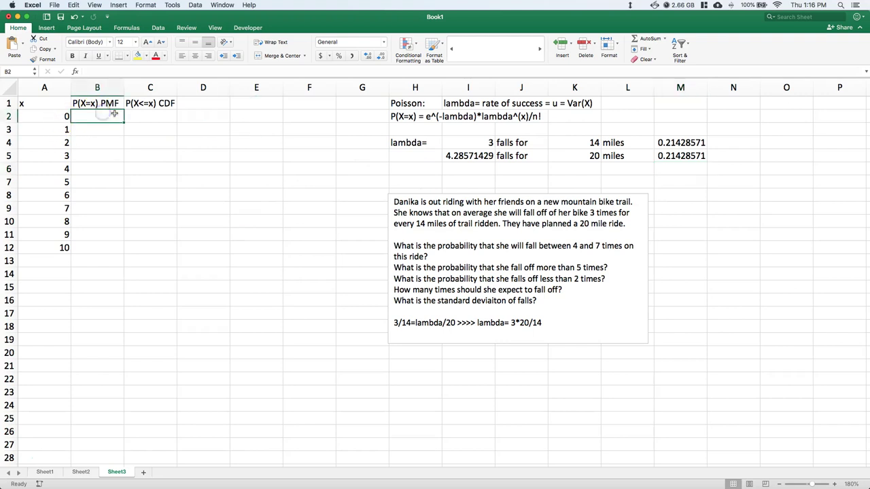
{"action": "type", "text": "=e"}
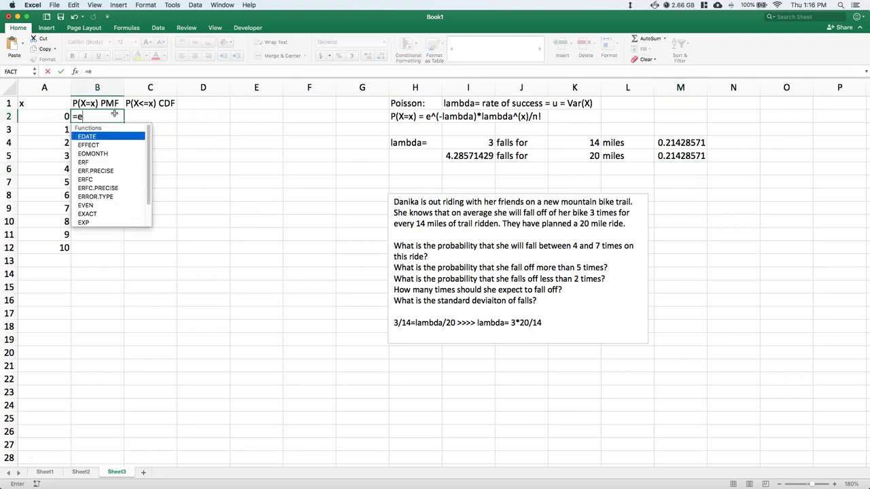
{"action": "type", "text": "xp(-"}
{"action": "left_click", "coordinate": [479, 156]}
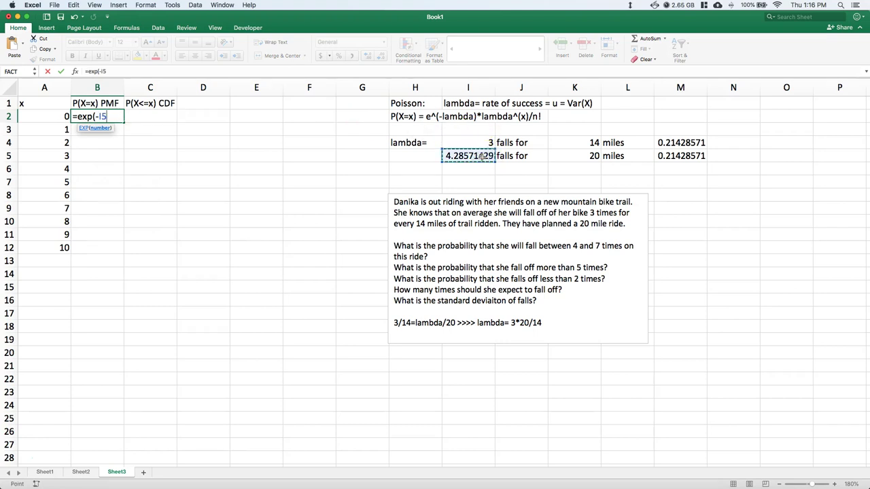
{"action": "key", "text": "F4"}
{"action": "type", "text": ")"}
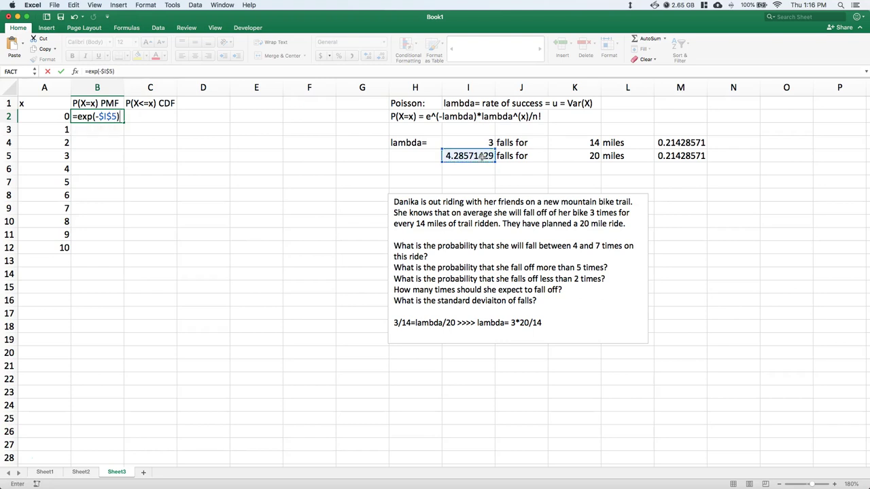
{"action": "type", "text": "*"}
{"action": "left_click", "coordinate": [482, 156]}
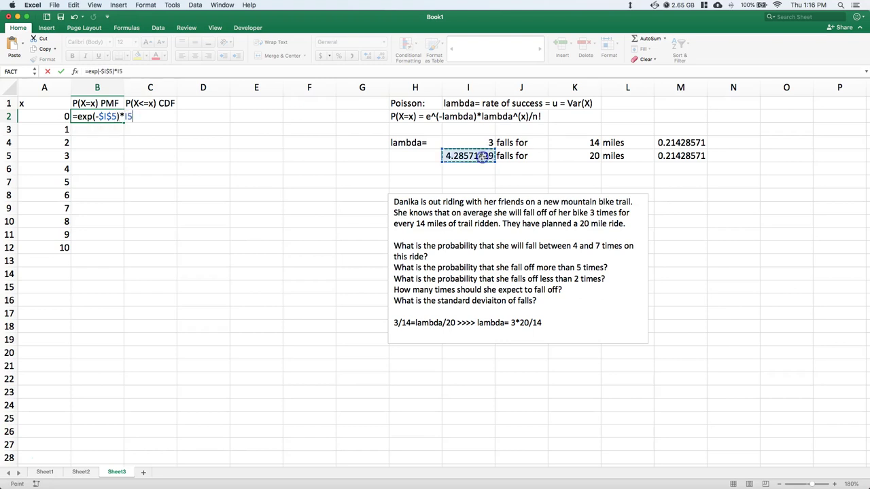
{"action": "key", "text": "F4"}
{"action": "type", "text": "^("}
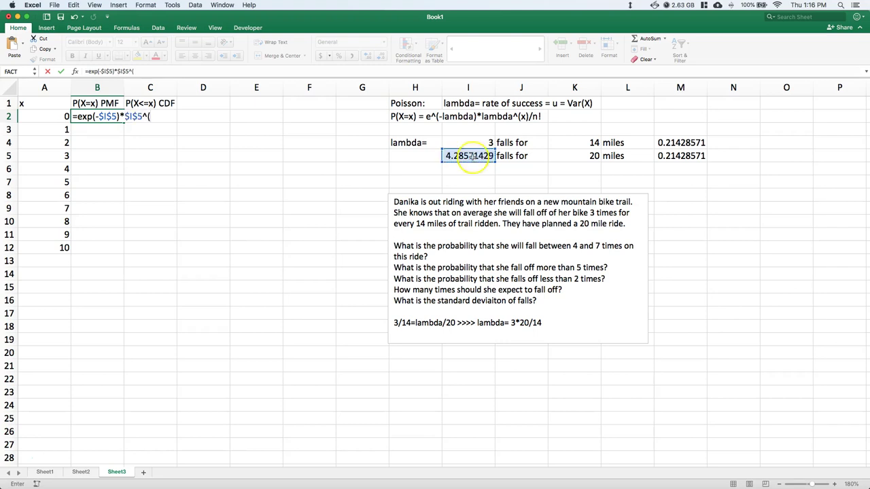
{"action": "left_click", "coordinate": [53, 115]}
{"action": "type", "text": ")"}
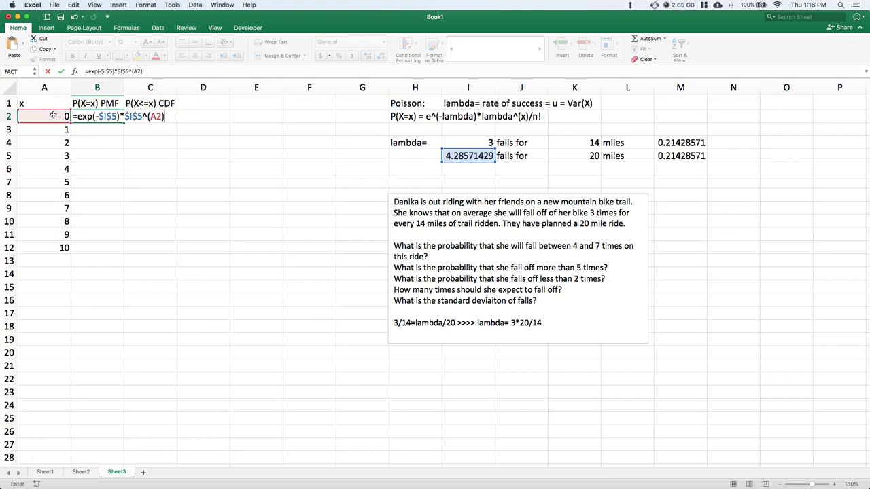
Step: Enclose the B2 expression in parentheses and divide it by fact(A2), giving =(exp(-$I$5)*$I$5^(A2))/fact(A2)
{"action": "left_click", "coordinate": [78, 116]}
{"action": "type", "text": "("}
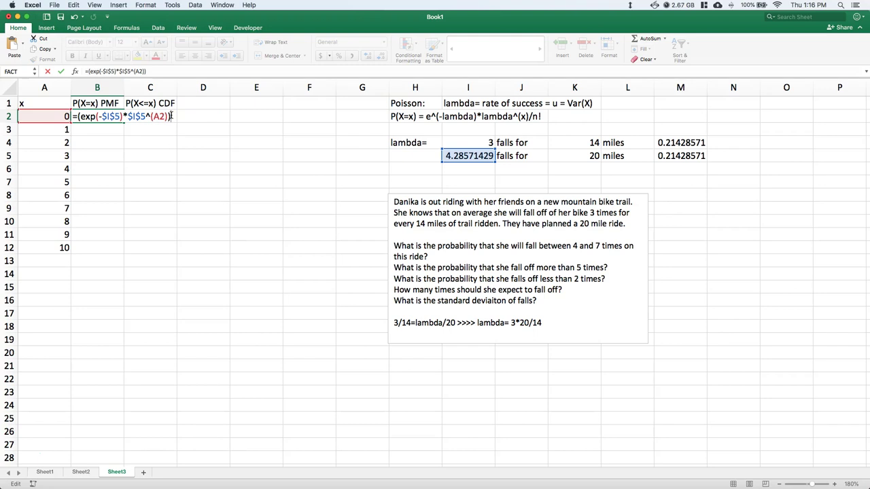
{"action": "type", "text": ")/fact"}
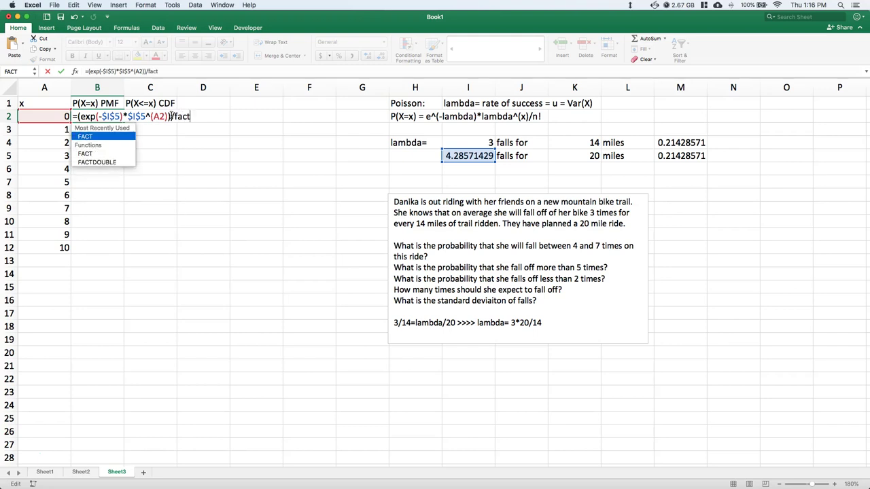
{"action": "type", "text": "("}
{"action": "left_click", "coordinate": [45, 118]}
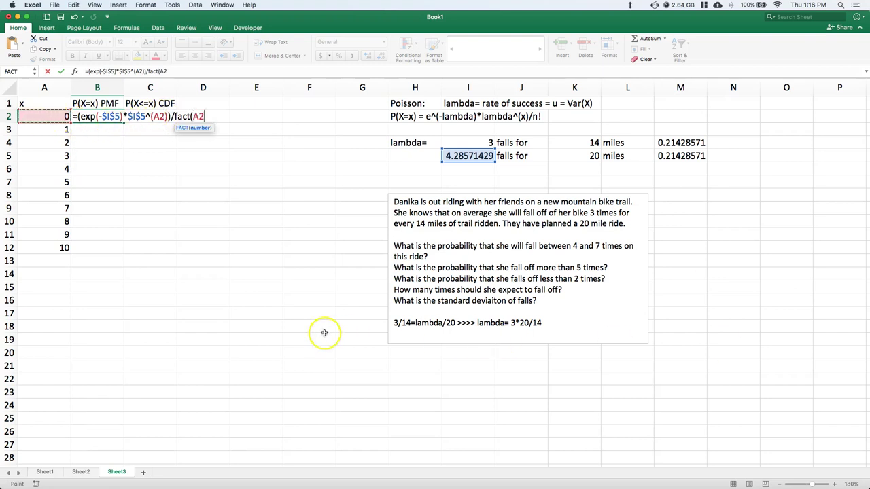
{"action": "type", "text": ")"}
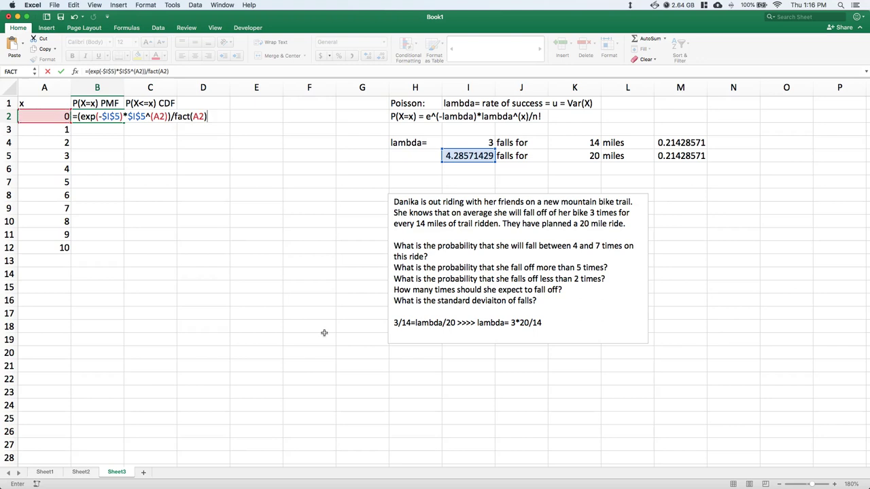
{"action": "key", "text": "Return"}
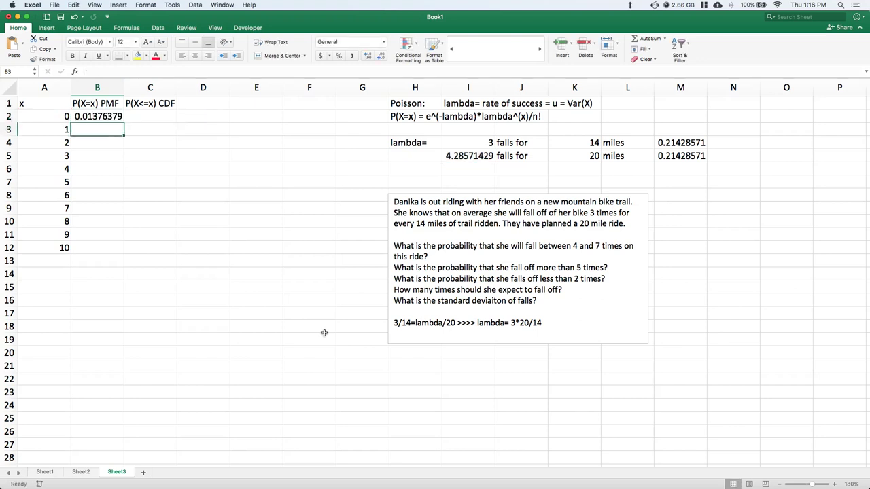
Step: Fill the PMF formula from B2 down to B12 for all x values from 0 to 10
{"action": "left_click", "coordinate": [121, 124]}
{"action": "left_click_drag", "start_coordinate": [121, 124], "coordinate": [114, 252]}
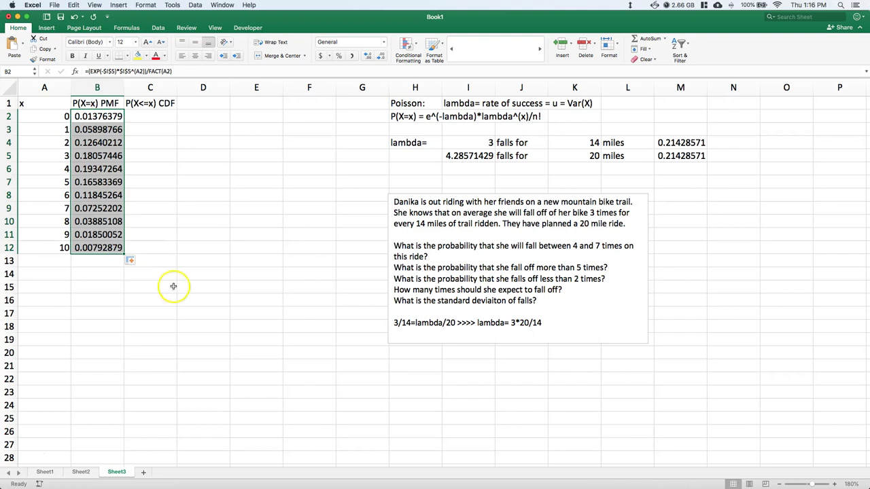
{"action": "left_click", "coordinate": [87, 262]}
{"action": "type", "text": "=sum("}
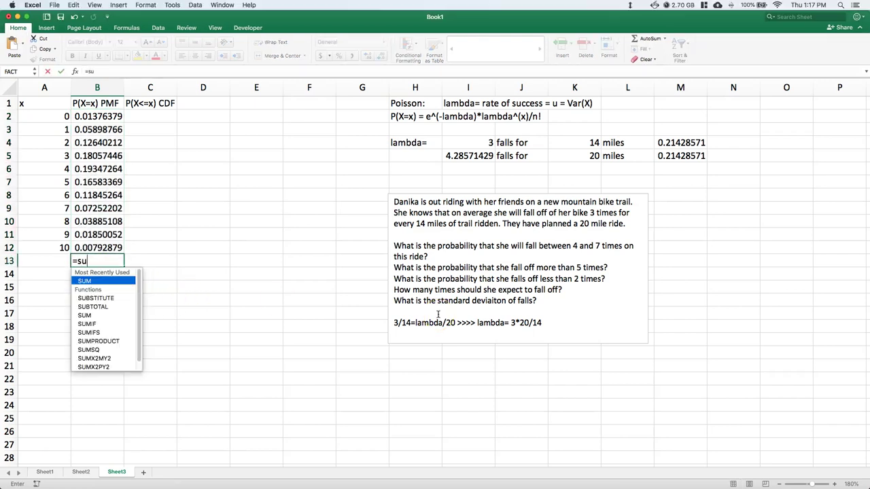
{"action": "left_click_drag", "start_coordinate": [90, 117], "coordinate": [112, 249]}
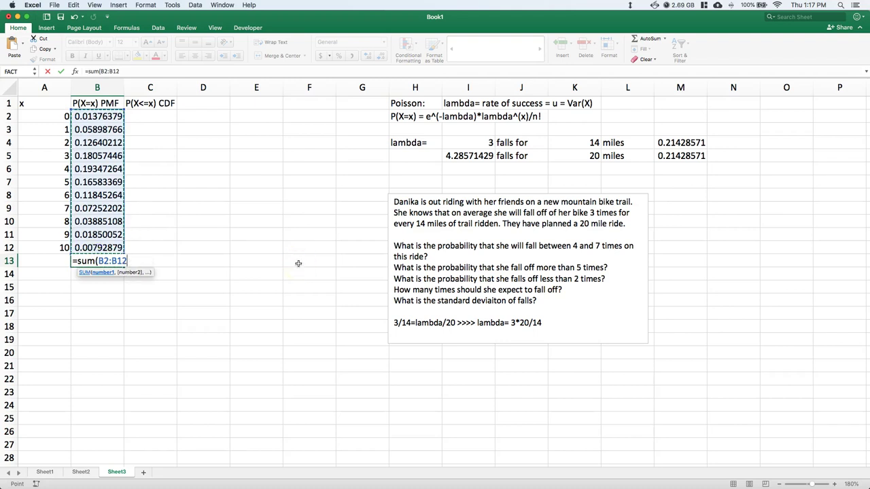
{"action": "key", "text": "Escape"}
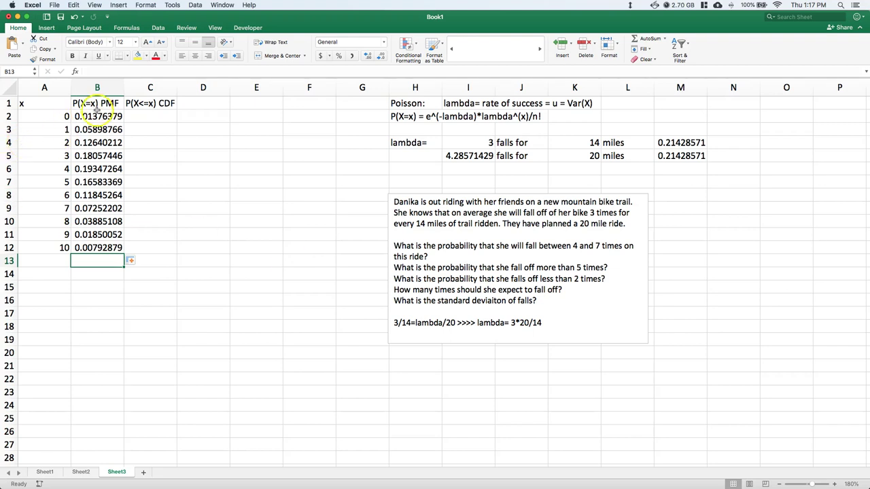
Step: Enter =SUM($B$2:B2) in C2 as a running total for the CDF and fill it down through C12
{"action": "left_click", "coordinate": [149, 116]}
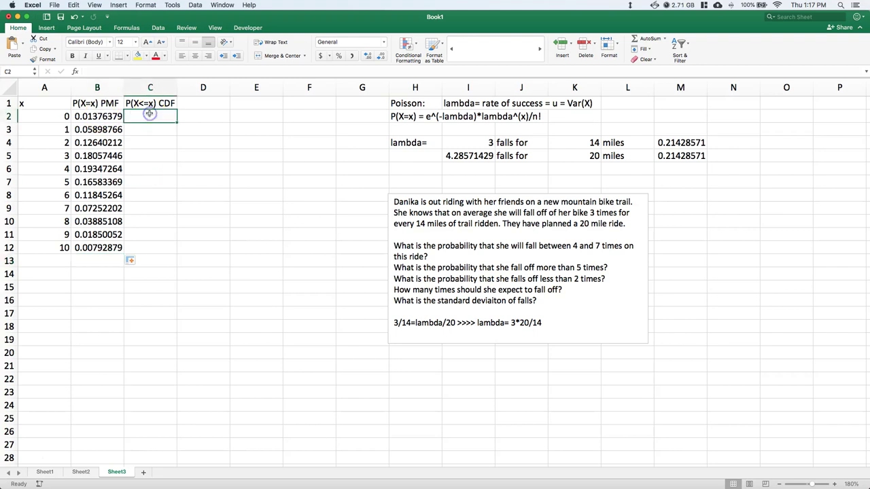
{"action": "type", "text": "=sum("}
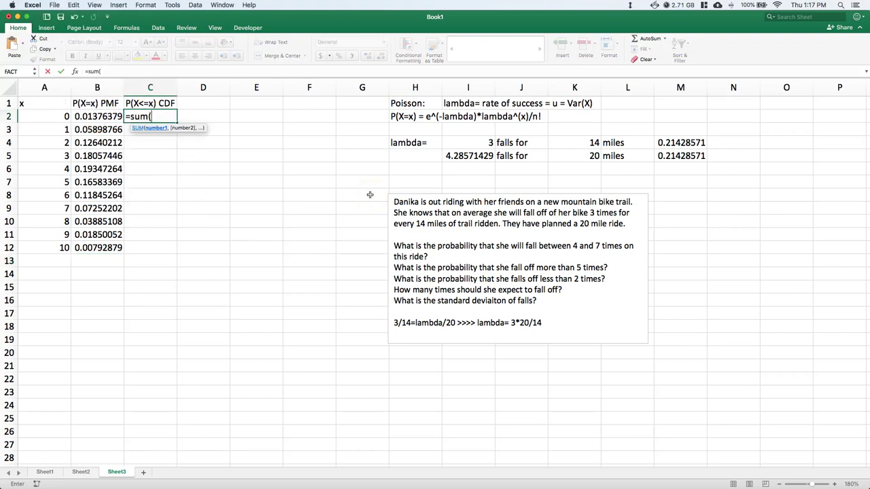
{"action": "left_click", "coordinate": [100, 117]}
{"action": "left_click_drag", "start_coordinate": [100, 116], "coordinate": [100, 117]}
{"action": "type", "text": ")"}
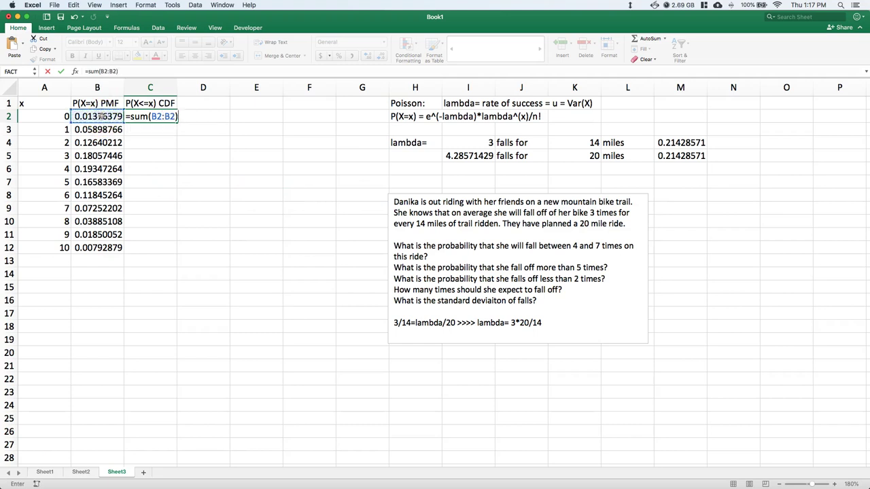
{"action": "left_click", "coordinate": [157, 116]}
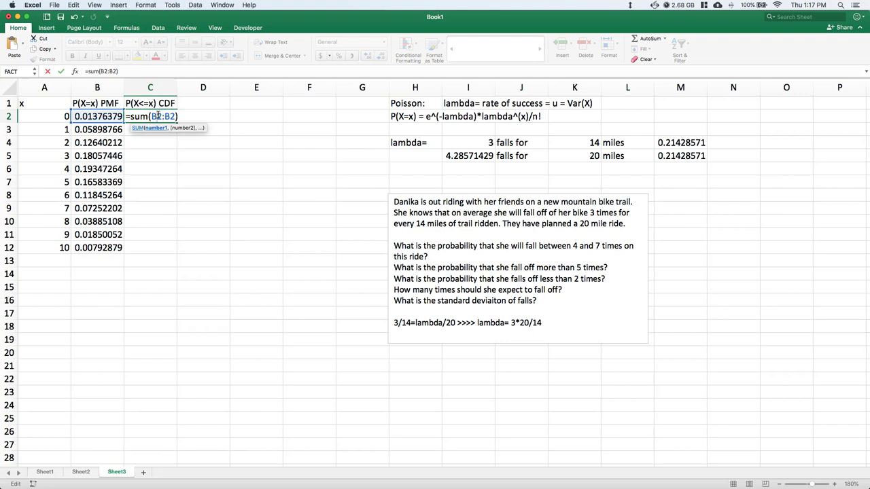
{"action": "key", "text": "F4"}
{"action": "key", "text": "Return"}
{"action": "left_click", "coordinate": [159, 117]}
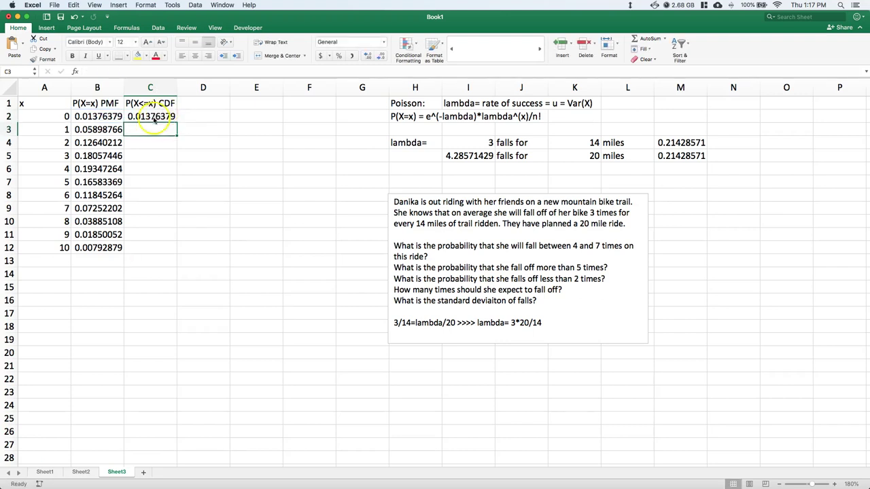
{"action": "left_click_drag", "start_coordinate": [179, 125], "coordinate": [177, 253]}
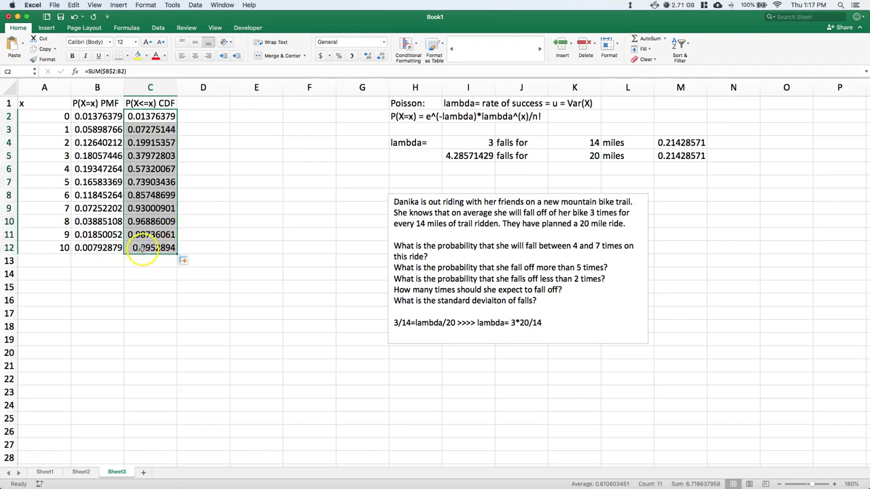
Step: Inspect the PMF formula in B2 and the cells it references without changing it
{"action": "left_click", "coordinate": [262, 248]}
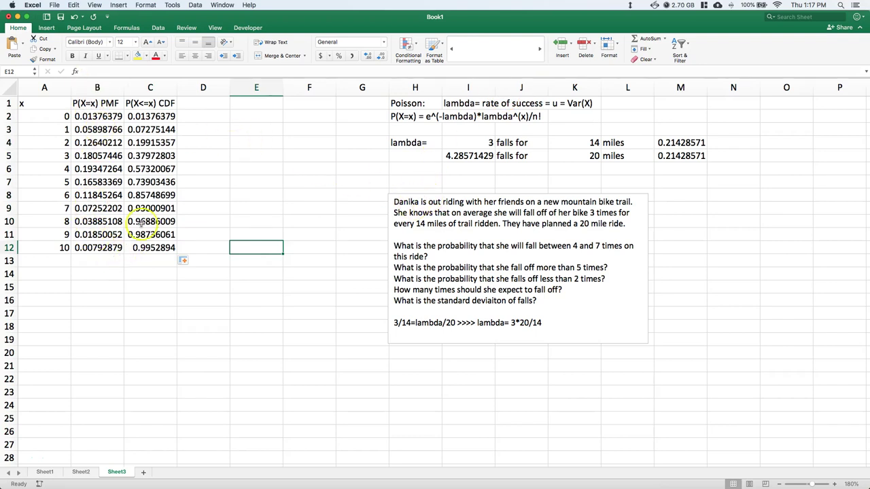
{"action": "double_click", "coordinate": [107, 116]}
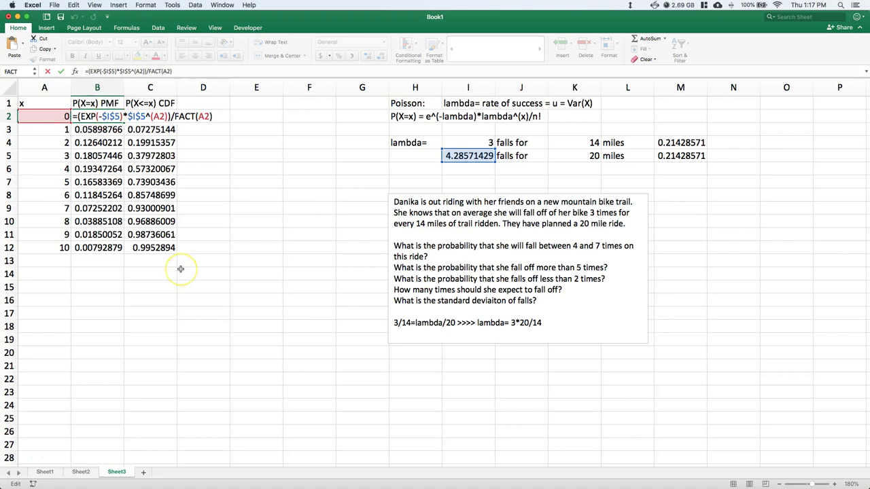
{"action": "key", "text": "Return"}
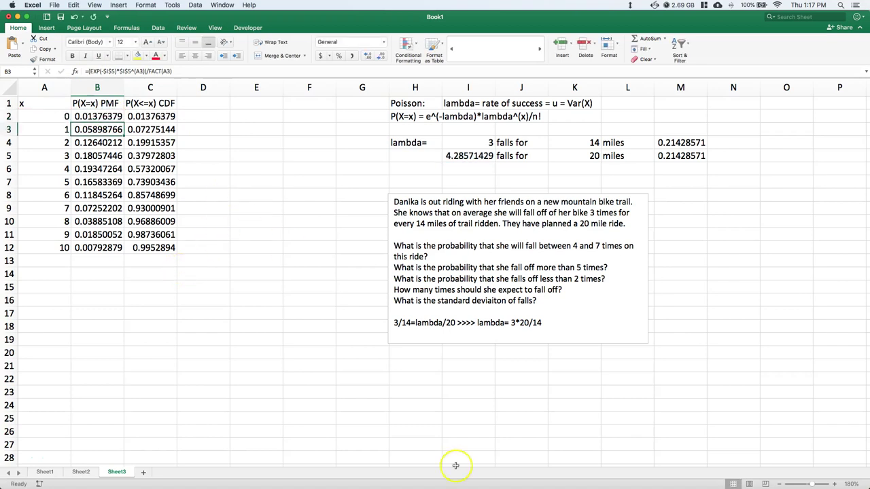
Step: Switch to RStudio and bring up the R Commander window through XQuartz
{"action": "mouse_move", "coordinate": [484, 478]}
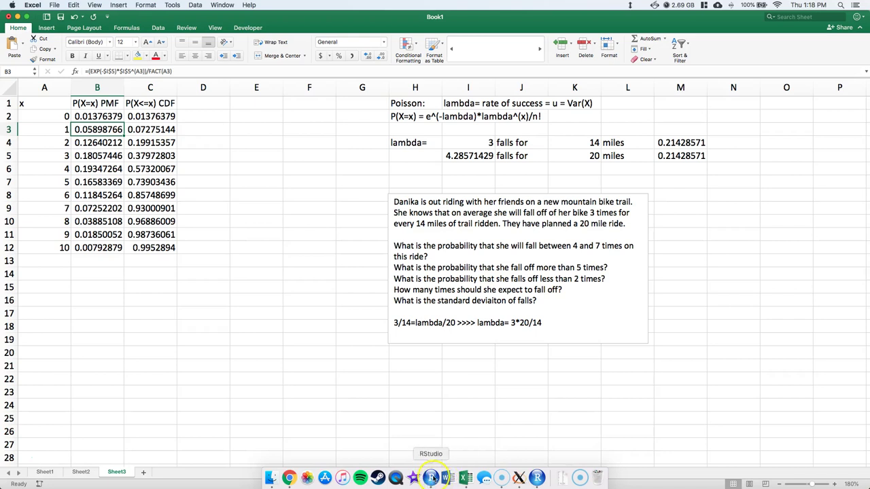
{"action": "left_click", "coordinate": [431, 478]}
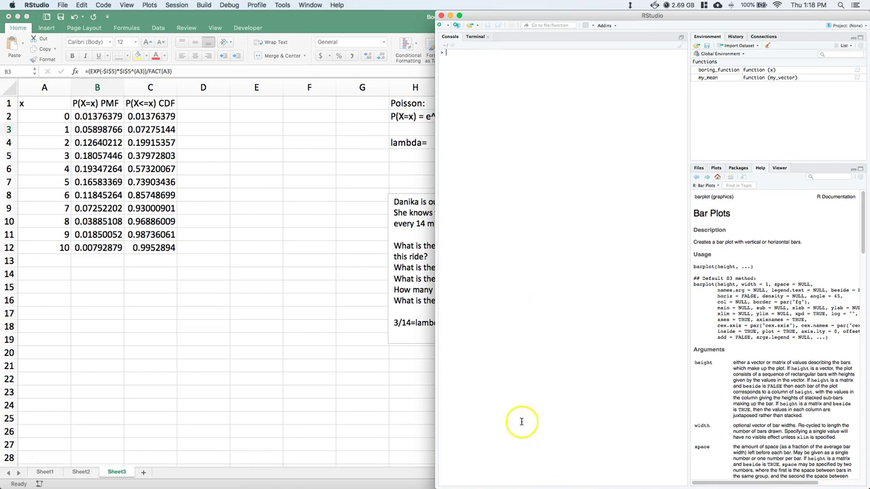
{"action": "mouse_move", "coordinate": [486, 479]}
{"action": "left_click", "coordinate": [520, 478]}
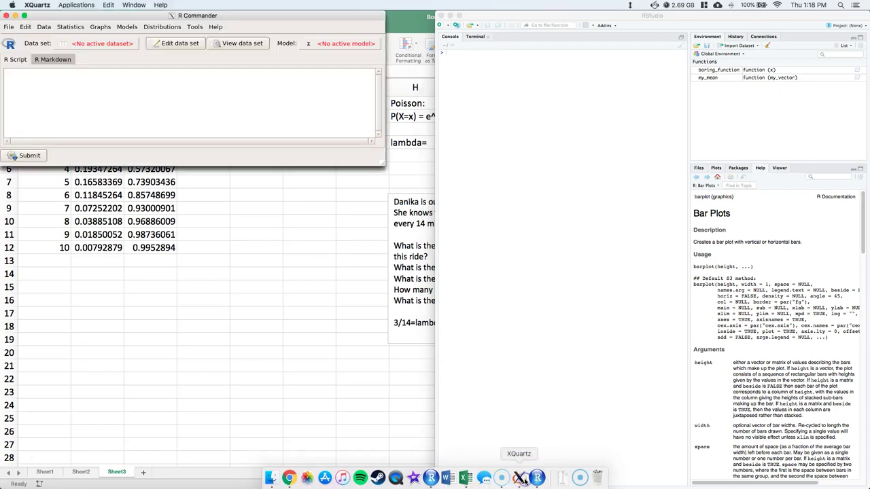
Step: Open R Commander's Poisson Probabilities dialog and move the RStudio window to uncover the 20-mile lambda in the worksheet
{"action": "left_click", "coordinate": [162, 26]}
{"action": "mouse_move", "coordinate": [163, 57]}
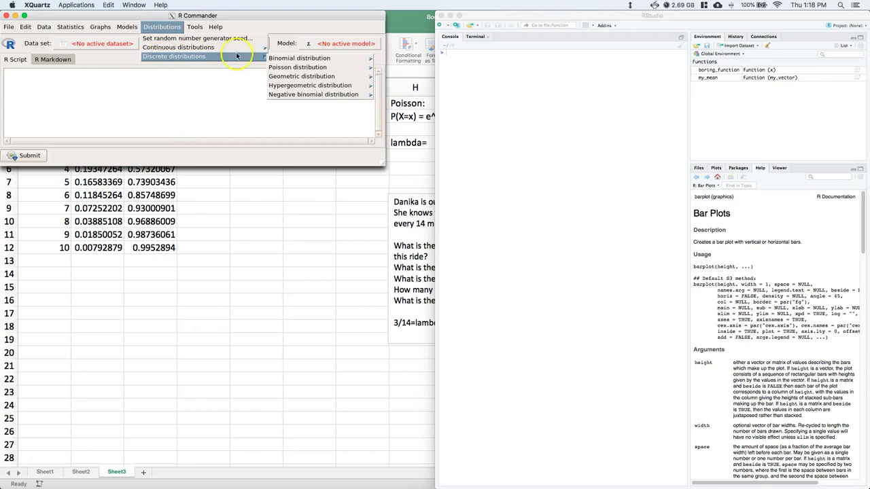
{"action": "mouse_move", "coordinate": [302, 68]}
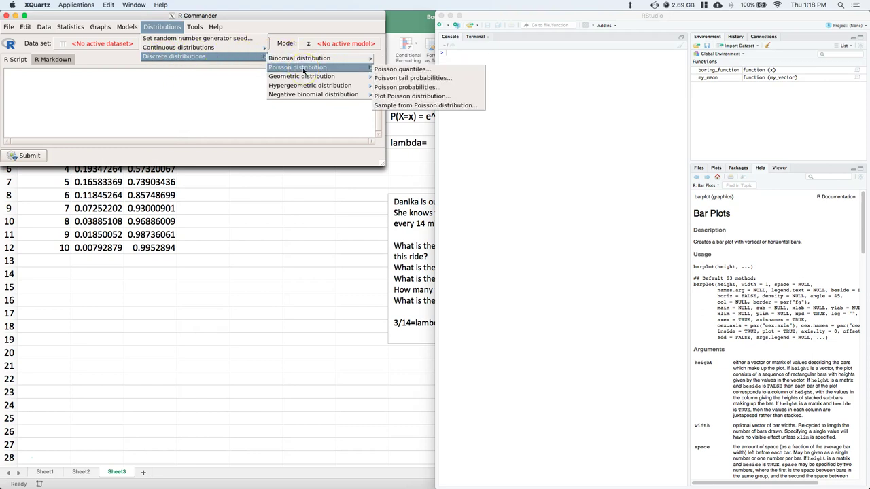
{"action": "left_click", "coordinate": [387, 88]}
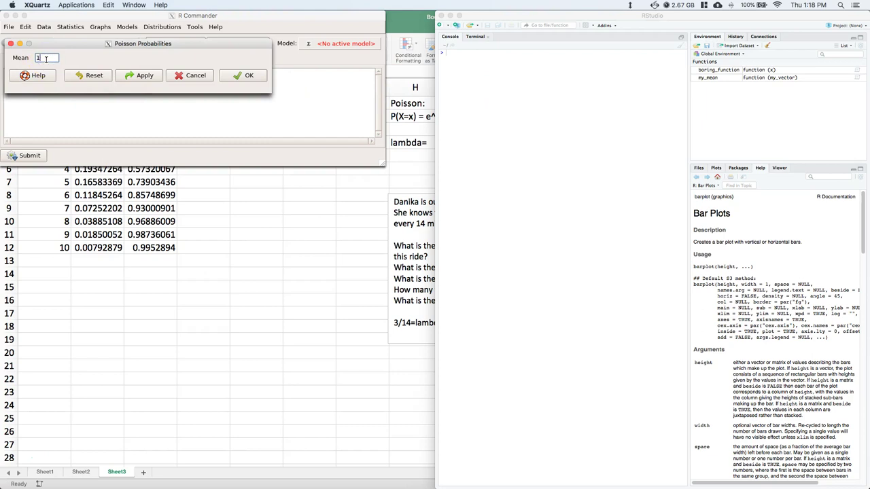
{"action": "left_click", "coordinate": [512, 37]}
{"action": "left_click_drag", "start_coordinate": [511, 16], "coordinate": [486, 170]}
Step: Generate the Poisson probability table with a mean of 4.28571429
{"action": "left_click", "coordinate": [48, 57]}
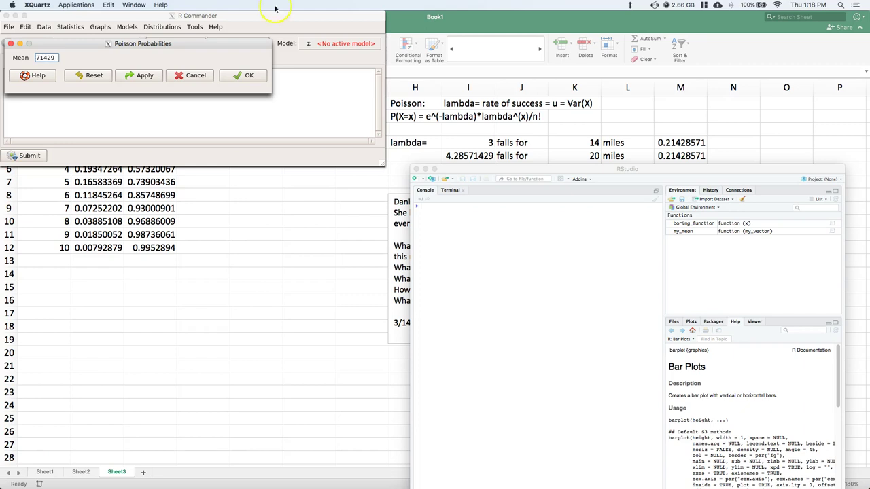
{"action": "key", "text": "Left"}
{"action": "key", "text": "Left"}
{"action": "key", "text": "Left"}
{"action": "key", "text": "Left"}
{"action": "key", "text": "Left"}
{"action": "key", "text": "End"}
{"action": "left_click", "coordinate": [248, 76]}
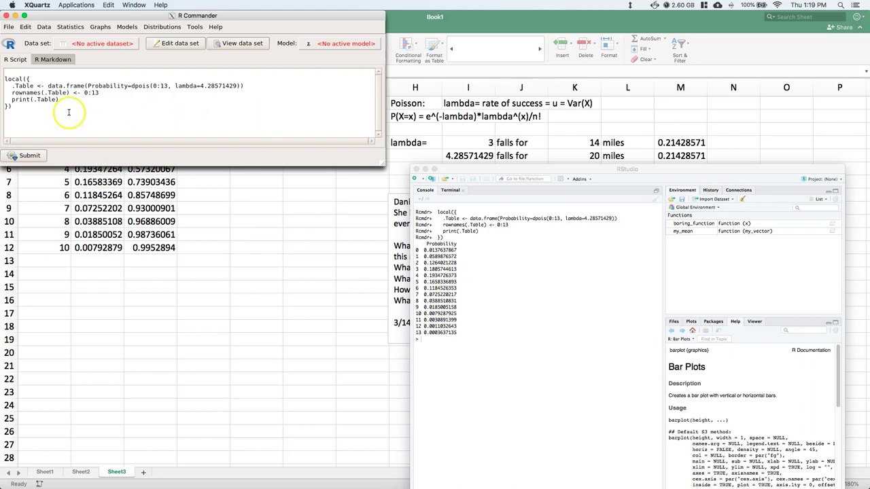
Step: Change both 0:13 ranges in the generated R script to 10:23 and run the whole script
{"action": "double_click", "coordinate": [86, 93]}
{"action": "type", "text": "10"}
{"action": "left_click", "coordinate": [98, 93]}
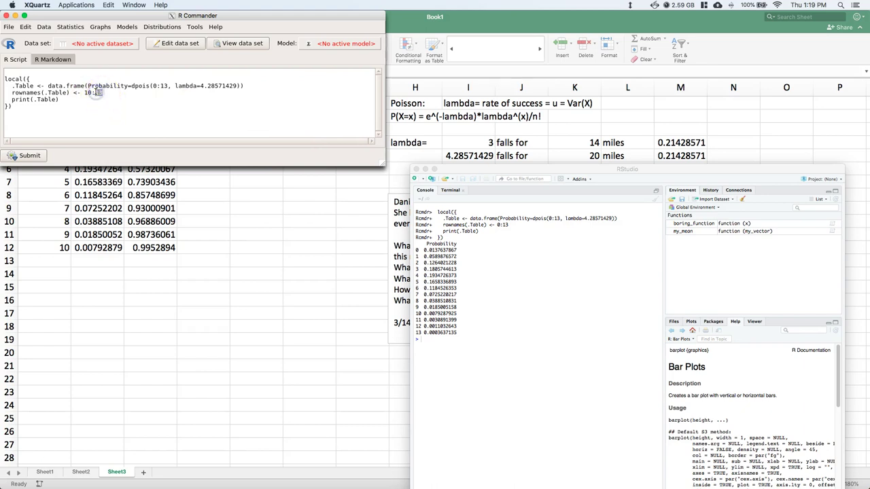
{"action": "left_click", "coordinate": [152, 86]}
{"action": "type", "text": "1"}
{"action": "left_click", "coordinate": [166, 86]}
{"action": "left_click", "coordinate": [216, 123]}
{"action": "type", "text": "2"}
{"action": "left_click_drag", "start_coordinate": [28, 109], "coordinate": [4, 79]}
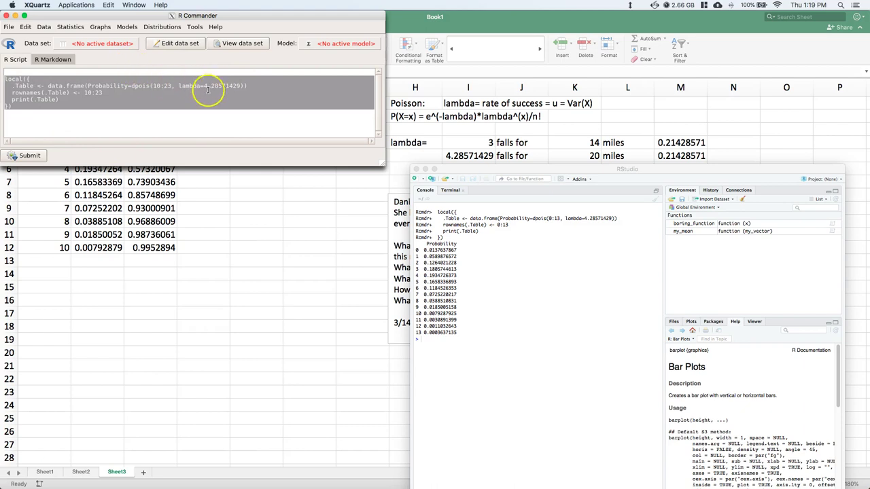
{"action": "left_click", "coordinate": [26, 156]}
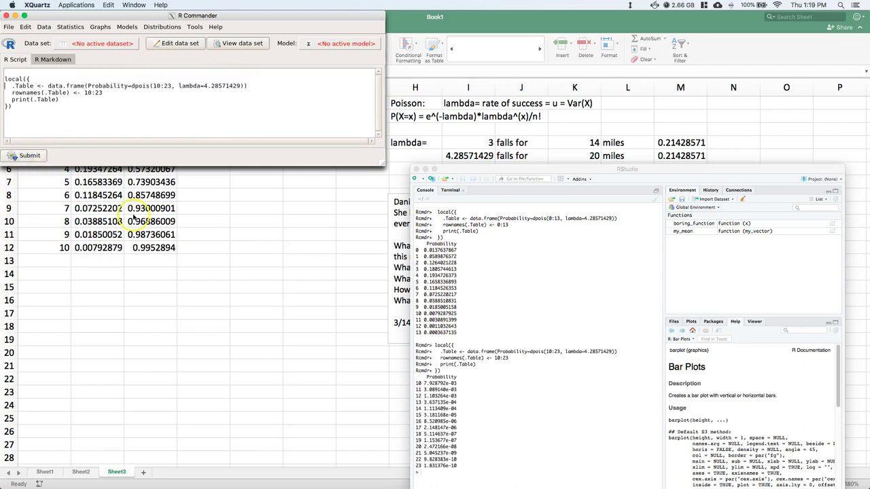
Step: Copy the probability rows for x from 0 to 13 out of the first table in the RStudio console
{"action": "left_click", "coordinate": [501, 404]}
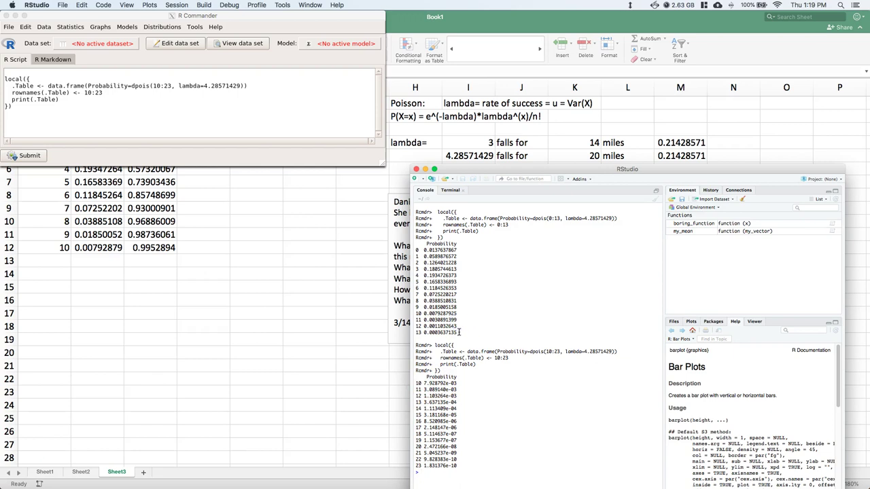
{"action": "left_click_drag", "start_coordinate": [454, 333], "coordinate": [417, 250]}
{"action": "right_click", "coordinate": [425, 265]}
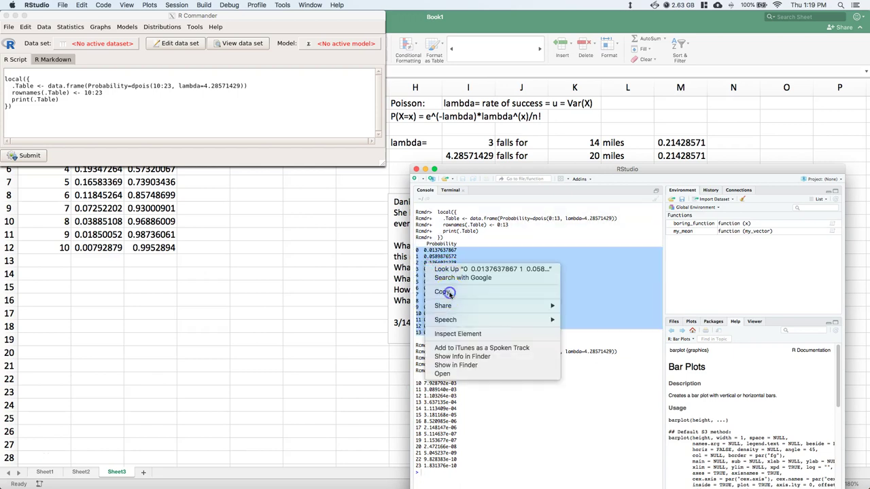
{"action": "left_click", "coordinate": [442, 293]}
Step: Return to the Excel worksheet and paste the copied R probability table starting at D2
{"action": "left_click", "coordinate": [320, 288]}
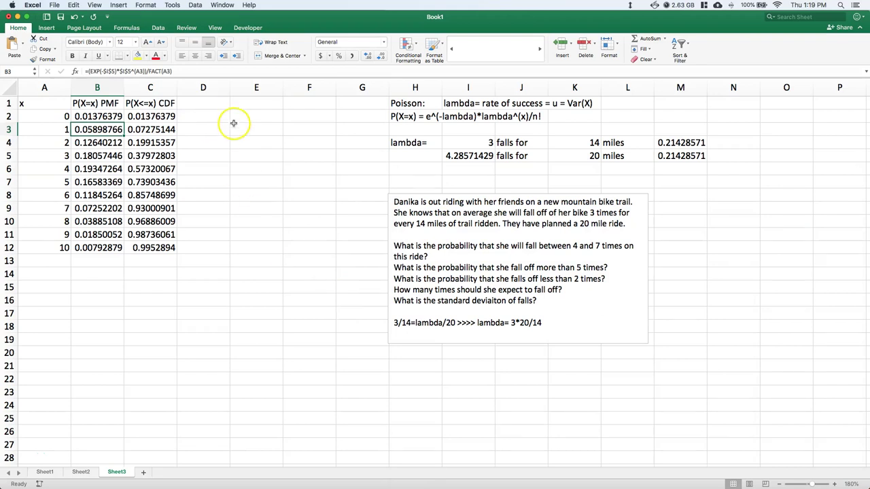
{"action": "left_click", "coordinate": [201, 116]}
{"action": "right_click", "coordinate": [202, 117]}
{"action": "left_click", "coordinate": [219, 136]}
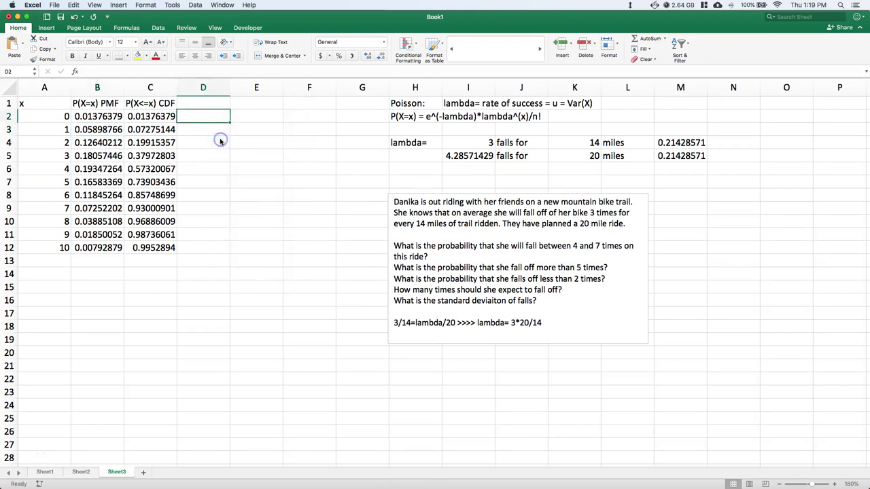
{"action": "left_click", "coordinate": [292, 155]}
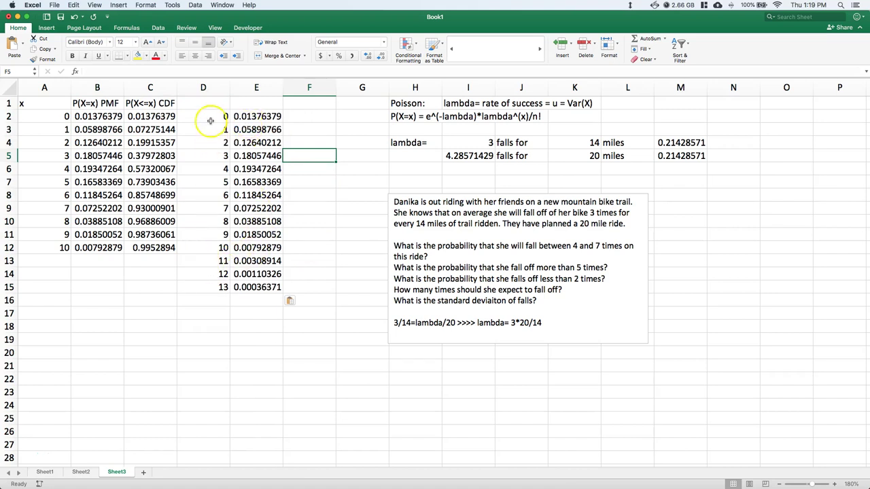
Step: Delete column D, which holds the pasted x values
{"action": "right_click", "coordinate": [212, 88]}
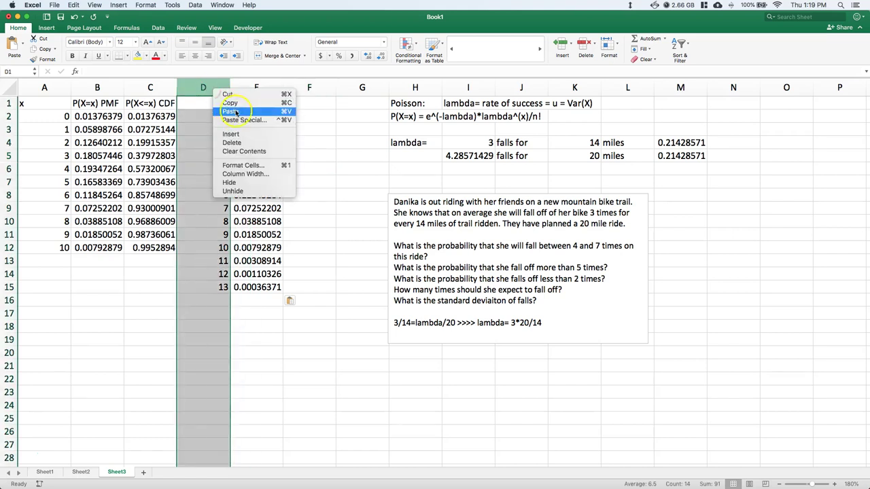
{"action": "left_click", "coordinate": [232, 143]}
{"action": "left_click", "coordinate": [270, 133]}
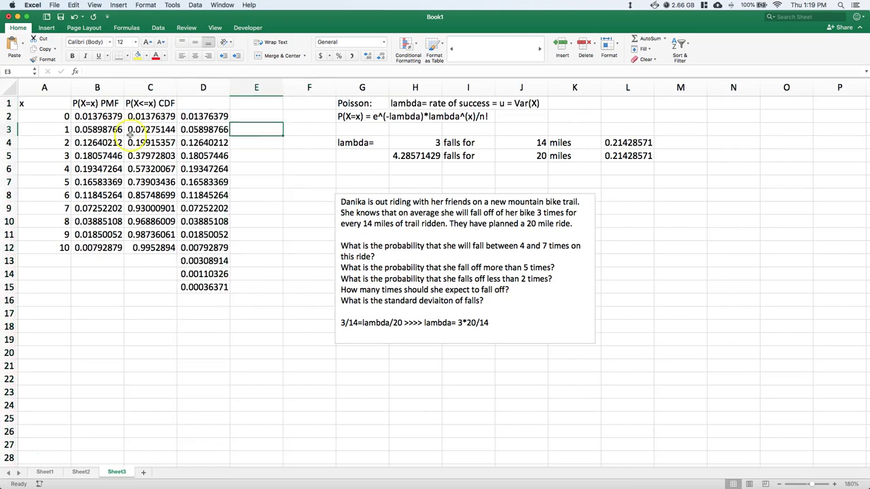
Step: Move the CDF column from C1:C12 to E1:E12, beside the pasted R probabilities
{"action": "left_click_drag", "start_coordinate": [145, 103], "coordinate": [147, 261]}
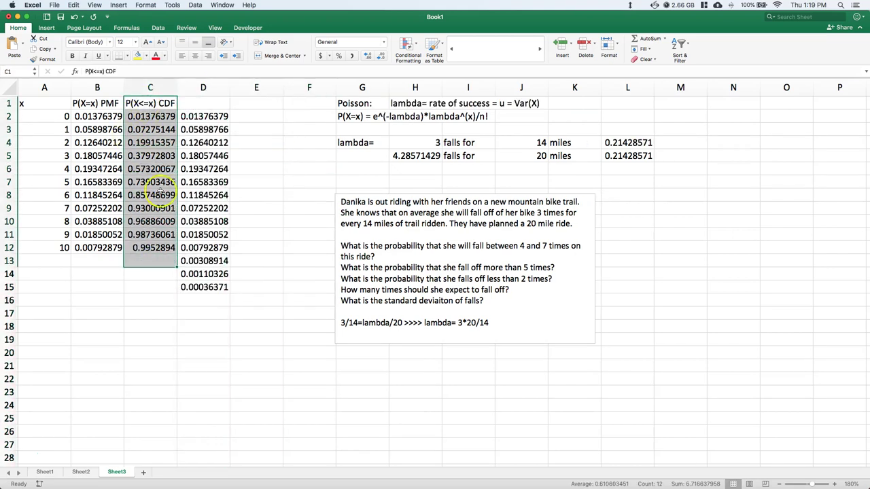
{"action": "left_click_drag", "start_coordinate": [170, 104], "coordinate": [160, 248]}
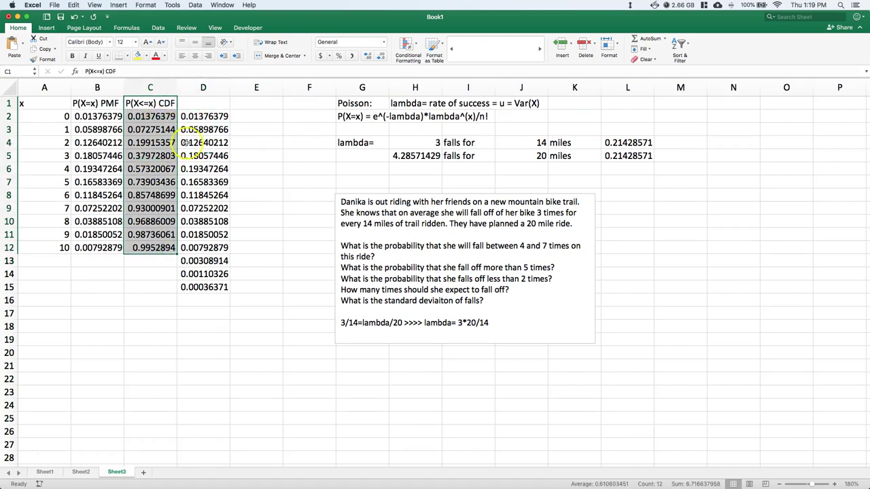
{"action": "left_click_drag", "start_coordinate": [177, 104], "coordinate": [243, 103]}
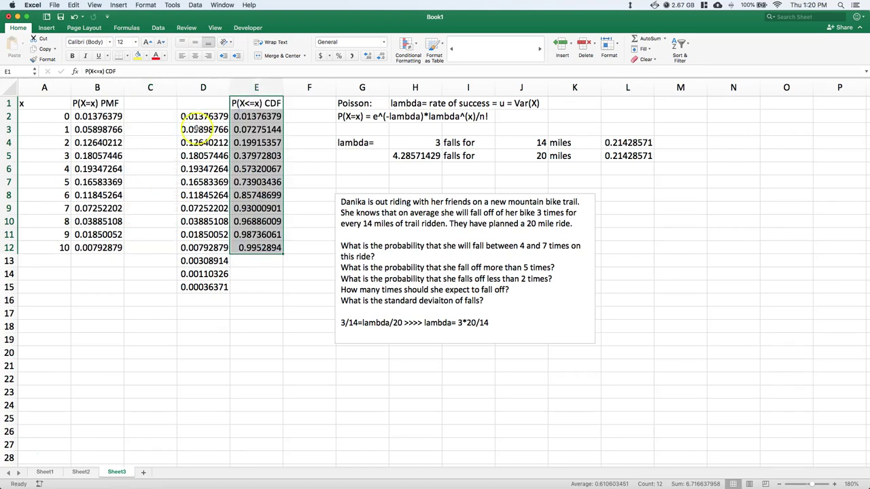
Step: Delete the empty column C between the PMF column and the pasted R probabilities
{"action": "left_click", "coordinate": [155, 88]}
{"action": "right_click", "coordinate": [166, 88]}
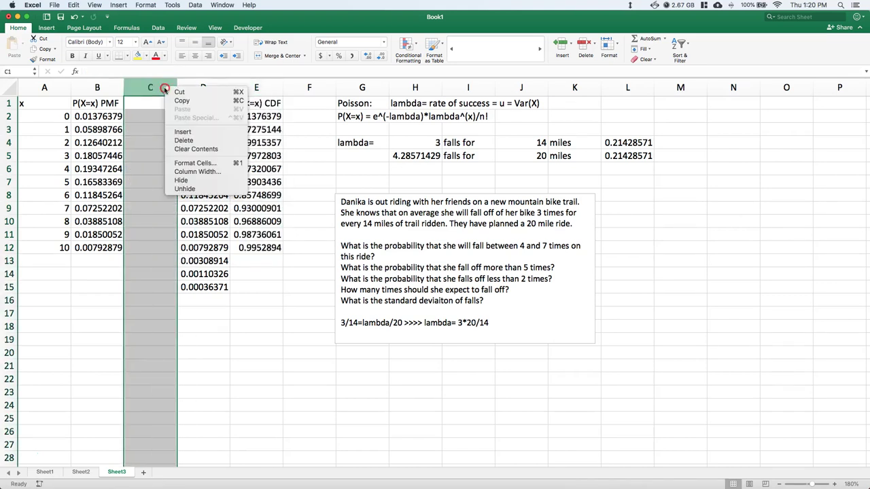
{"action": "left_click", "coordinate": [186, 141]}
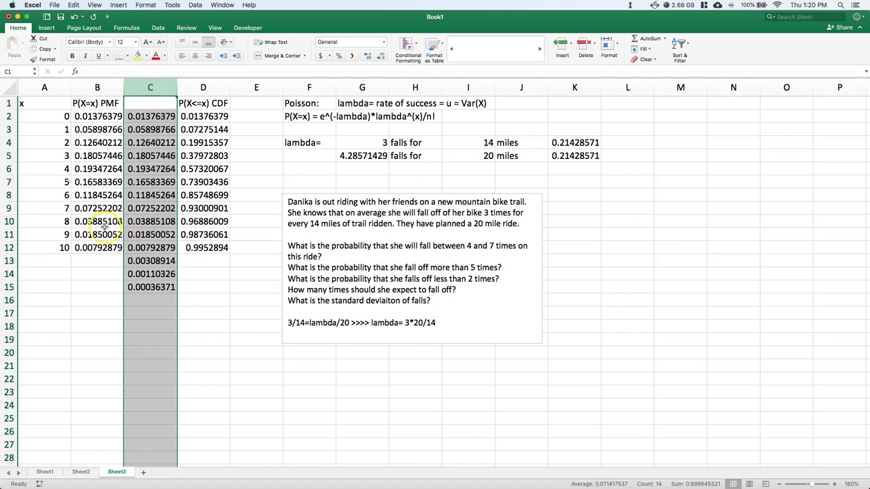
Step: Format the PMF, pasted R probability and CDF values in B2:D15 to four decimal places
{"action": "left_click", "coordinate": [184, 235]}
{"action": "left_click_drag", "start_coordinate": [87, 116], "coordinate": [188, 287]}
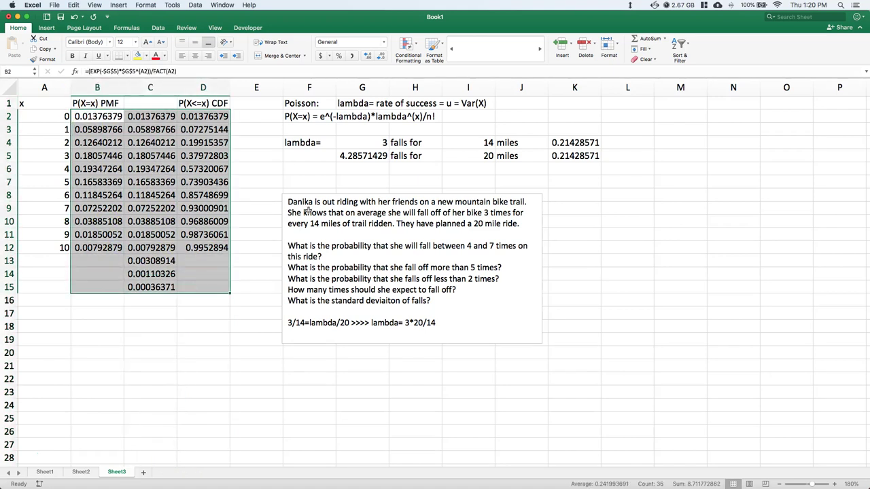
{"action": "left_click", "coordinate": [380, 56]}
{"action": "left_click", "coordinate": [380, 57]}
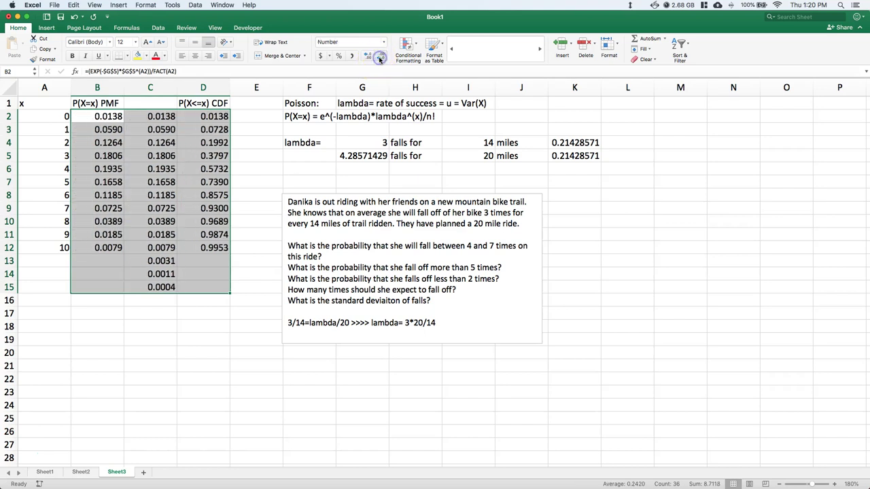
{"action": "left_click", "coordinate": [255, 160]}
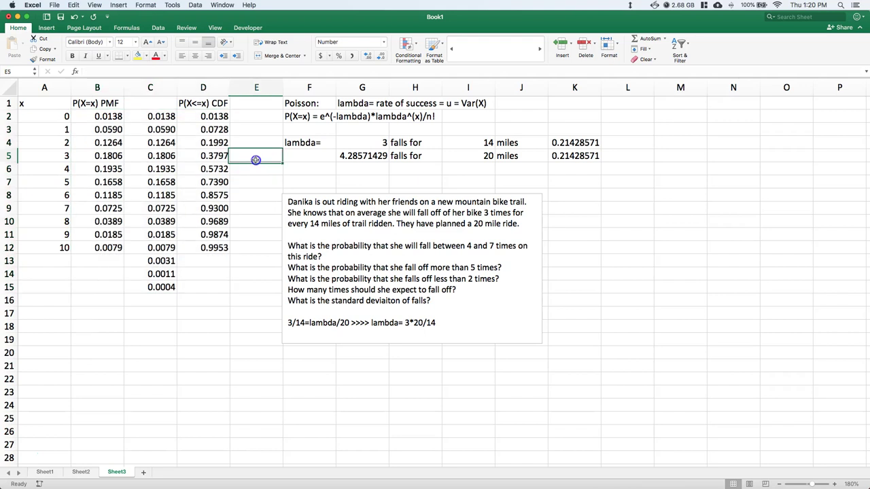
Step: Copy the "P(X=x) PMF" header from B1 into C1 above the pasted R probabilities
{"action": "left_click", "coordinate": [101, 103]}
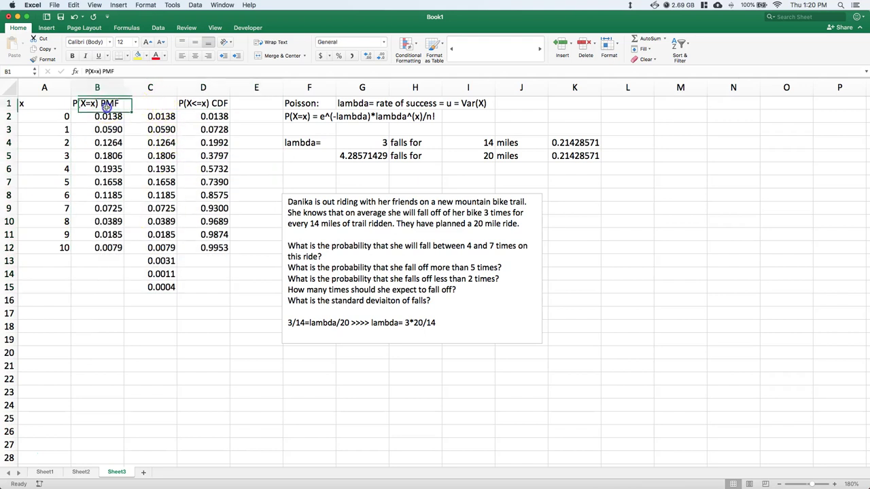
{"action": "key", "text": "super+c"}
{"action": "key", "text": "Right"}
{"action": "key", "text": "super+v"}
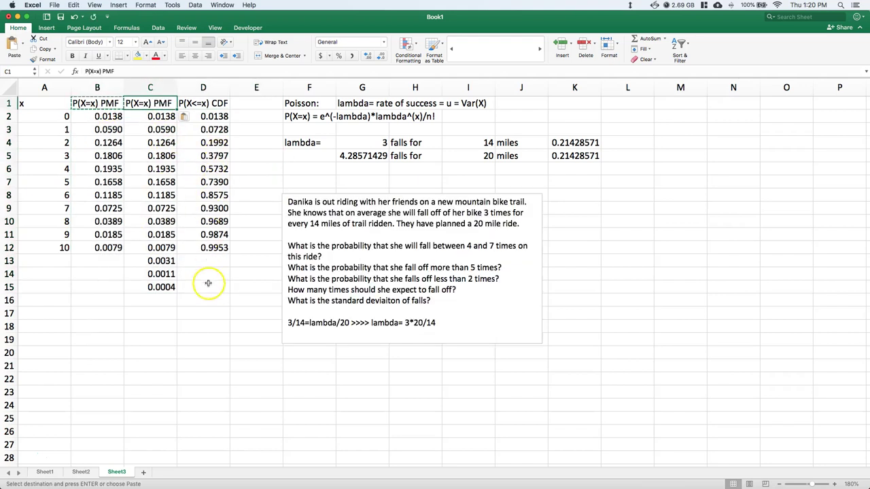
Step: Clear the extra R probabilities below x = 10 in C13:C15
{"action": "left_click", "coordinate": [158, 261]}
{"action": "left_click_drag", "start_coordinate": [136, 264], "coordinate": [138, 297]}
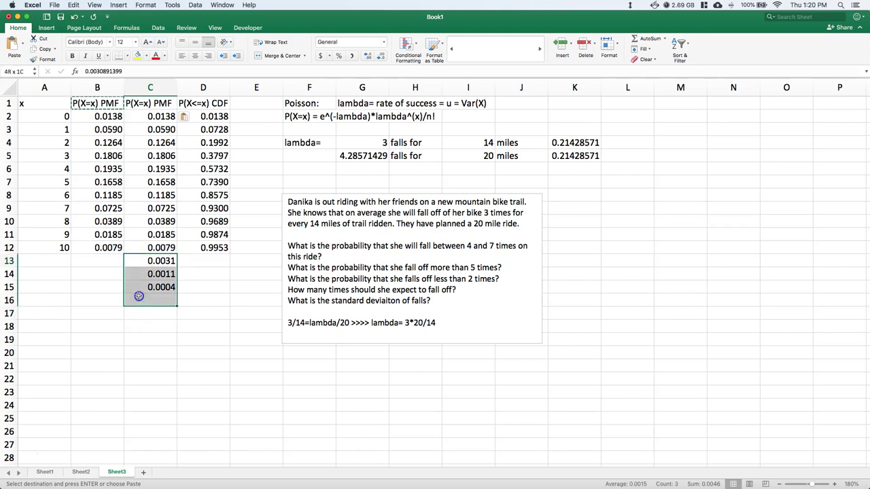
{"action": "key", "text": "Delete"}
{"action": "left_click", "coordinate": [162, 368]}
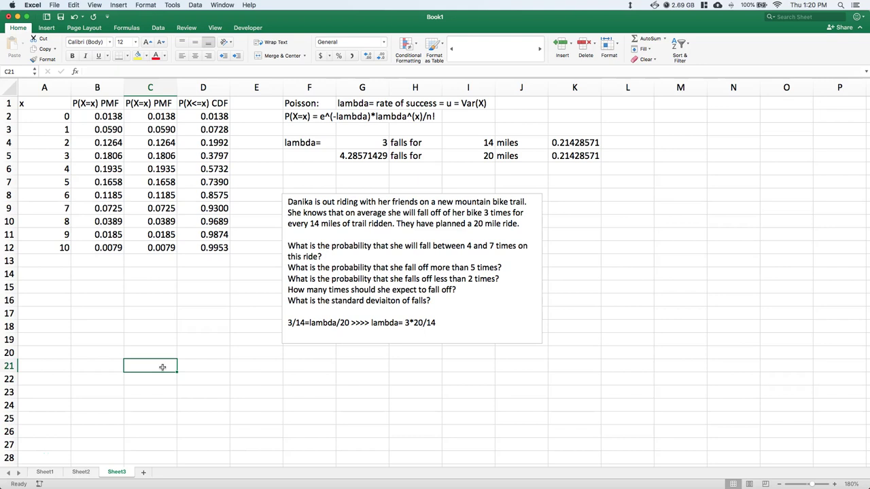
Step: Move the problem text box beneath the 20 miles row, spanning about columns I to M, and add "inclusive" to the first question
{"action": "left_click", "coordinate": [530, 202]}
{"action": "left_click_drag", "start_coordinate": [533, 199], "coordinate": [707, 167]}
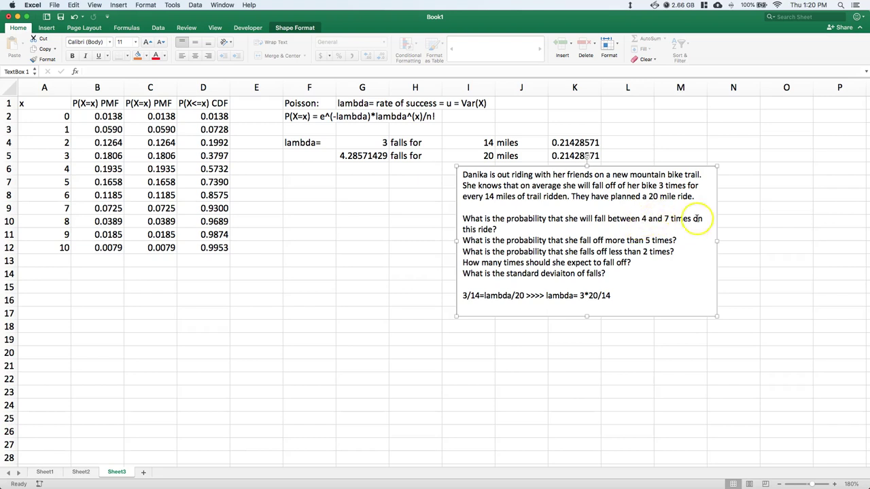
{"action": "left_click", "coordinate": [500, 230]}
{"action": "type", "text": "inclusive"}
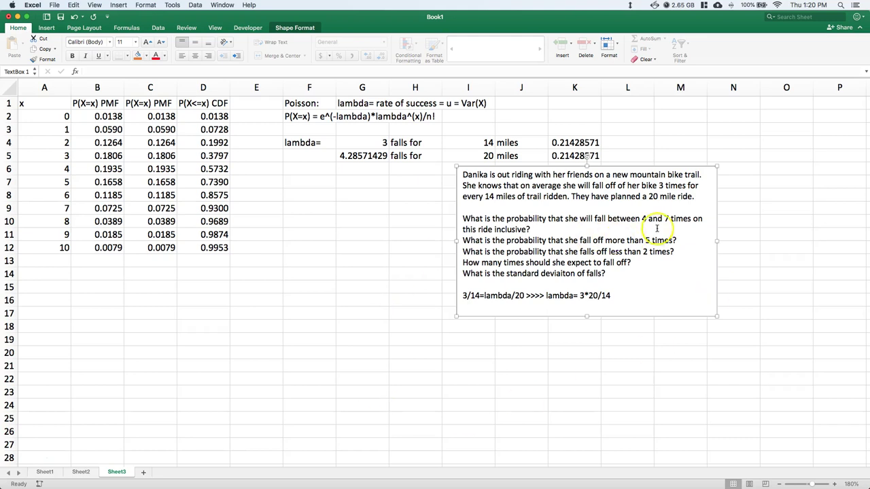
{"action": "left_click", "coordinate": [229, 317]}
Step: Label cell F14 with P(4<=X<=7) for the first probability question
{"action": "left_click", "coordinate": [258, 274]}
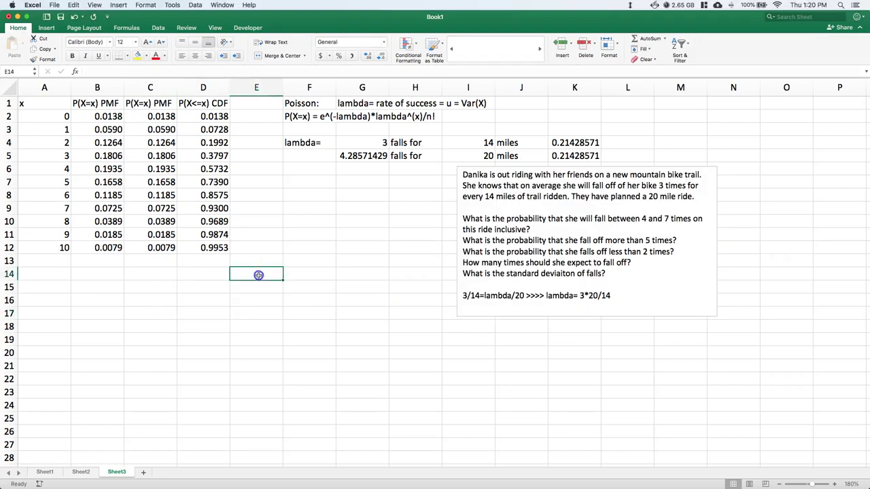
{"action": "left_click", "coordinate": [294, 276]}
{"action": "type", "text": "P("}
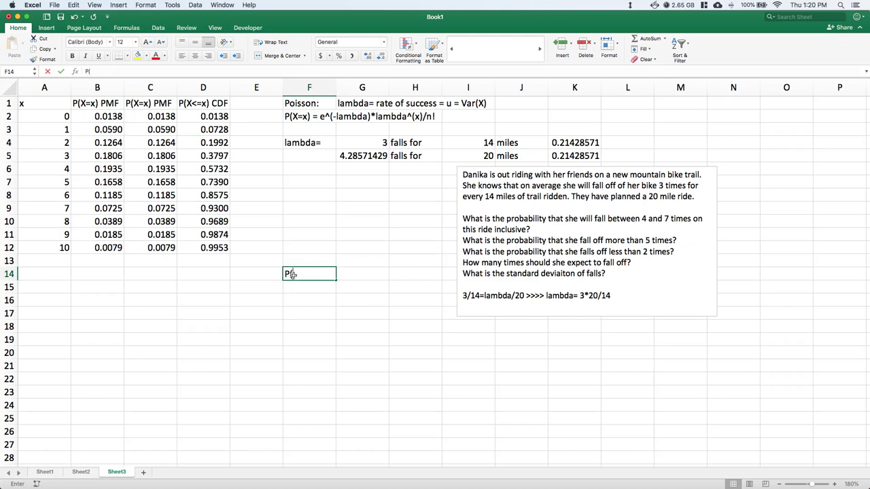
{"action": "type", "text": "4<="}
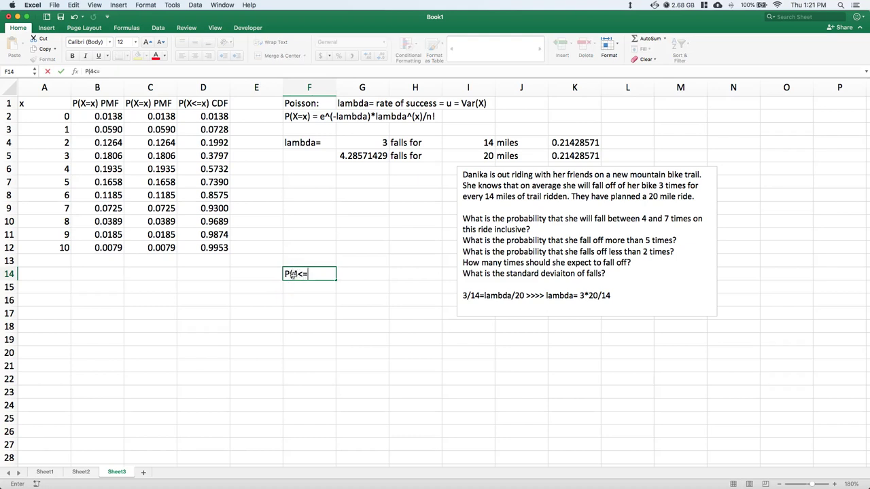
{"action": "type", "text": "X<=7)"}
{"action": "key", "text": "Tab"}
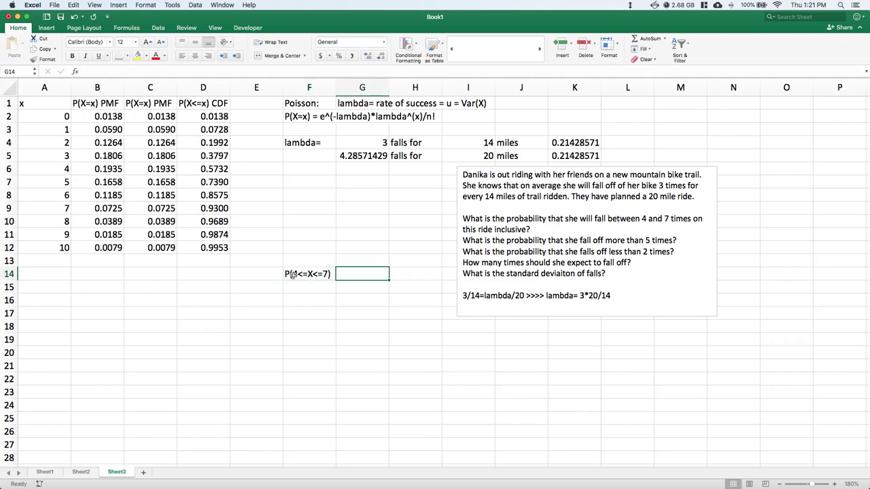
Step: Calculate the probability of 4 to 7 falls in G14 with =SUM(B6:B9)
{"action": "type", "text": "=sum("}
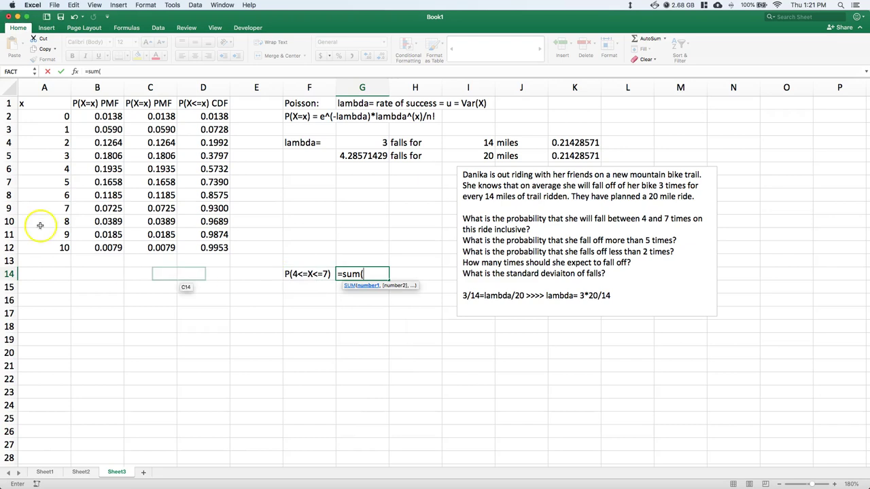
{"action": "left_click_drag", "start_coordinate": [110, 170], "coordinate": [103, 207]}
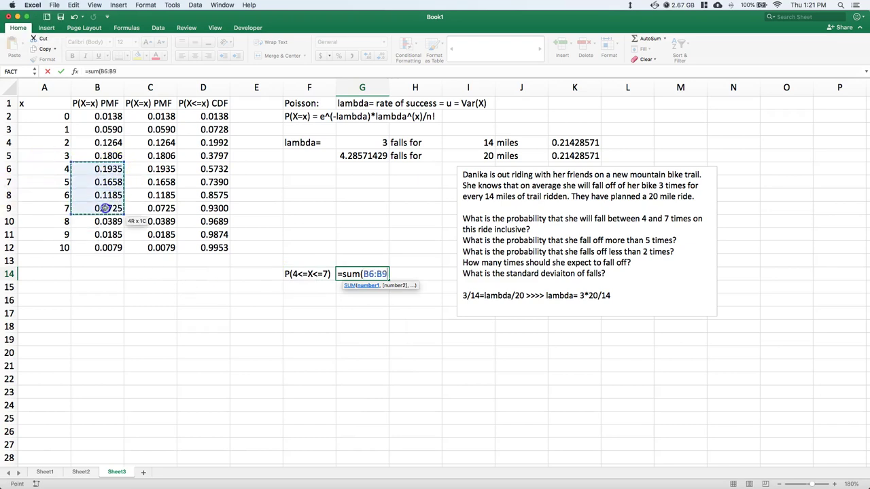
{"action": "type", "text": ")"}
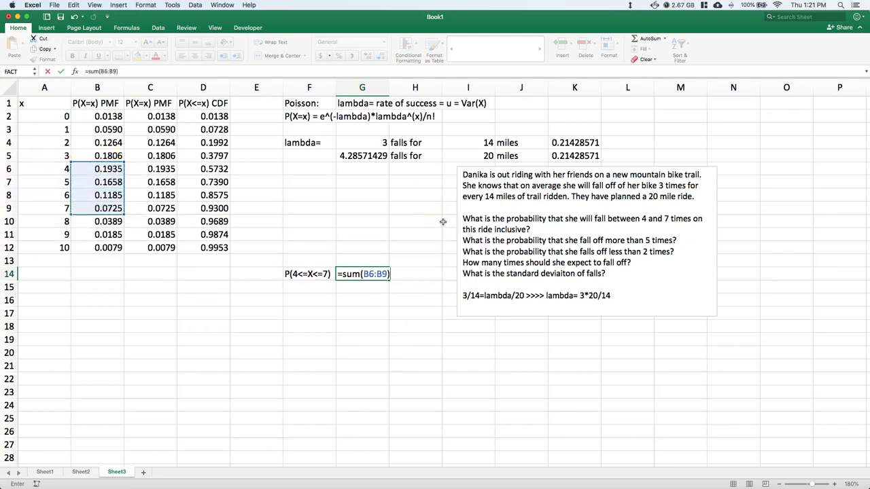
{"action": "key", "text": "Return"}
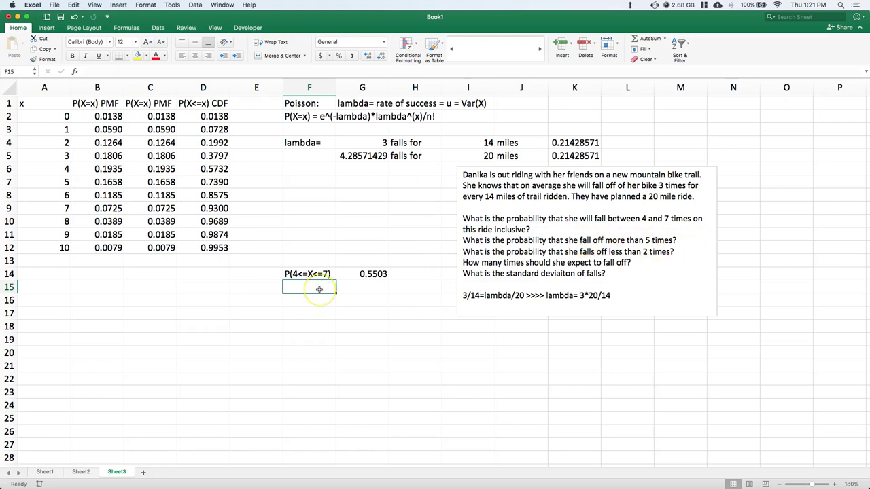
Step: Enter the label P(X>5)= in F15 and append an equals sign to the P(4<=X<=7) label in F14
{"action": "type", "text": "P("}
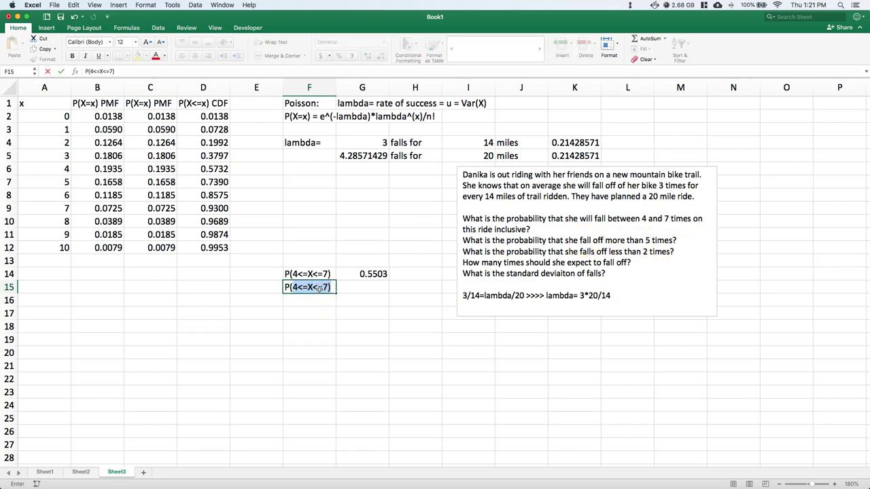
{"action": "type", "text": "X>"}
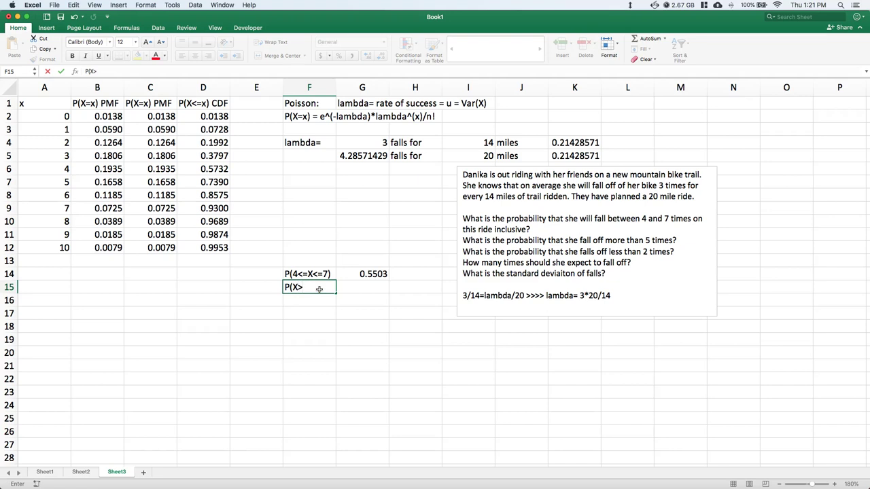
{"action": "type", "text": "5)="}
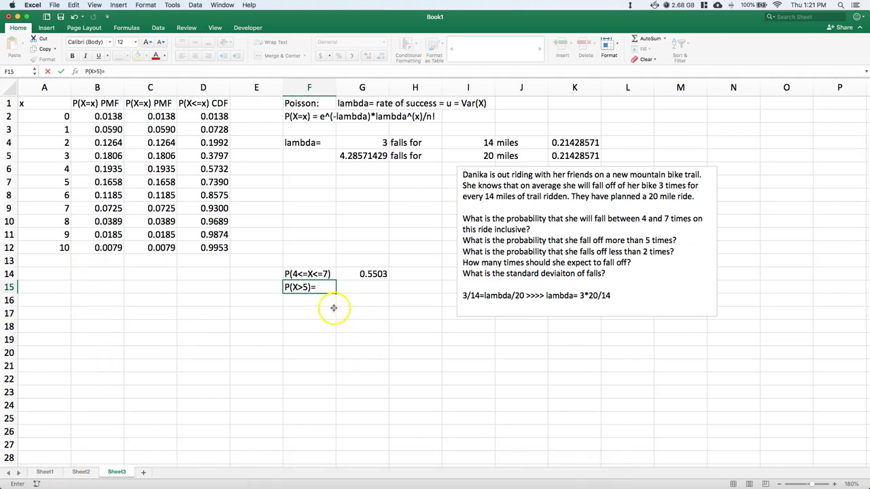
{"action": "double_click", "coordinate": [330, 274]}
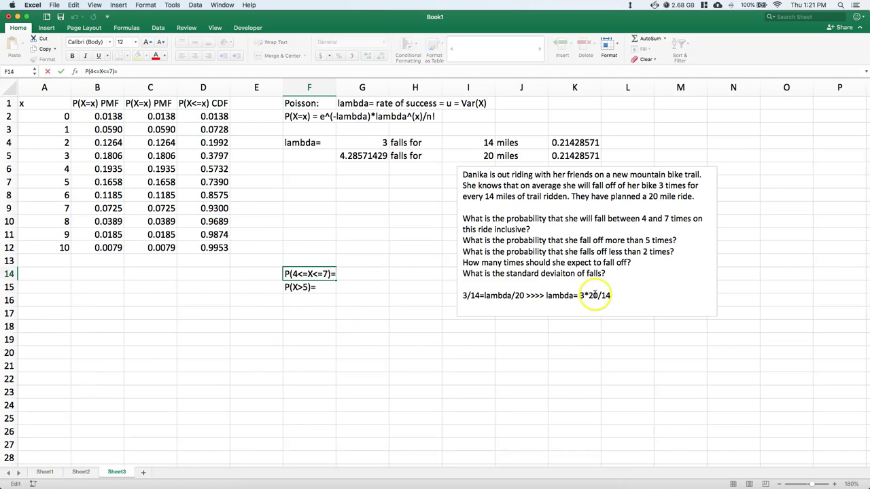
{"action": "left_click", "coordinate": [363, 340]}
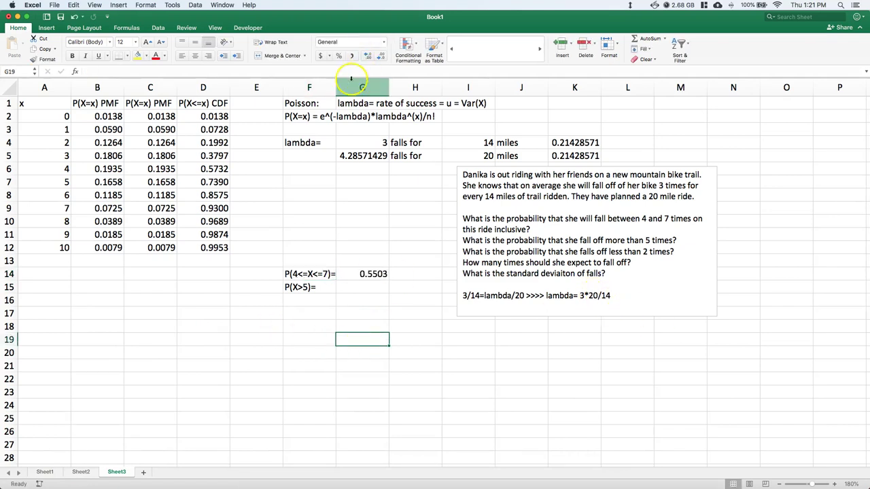
{"action": "mouse_move", "coordinate": [336, 87]}
{"action": "left_mouse_down"}
{"action": "mouse_move", "coordinate": [439, 87]}
{"action": "mouse_move", "coordinate": [336, 87]}
{"action": "left_mouse_up"}
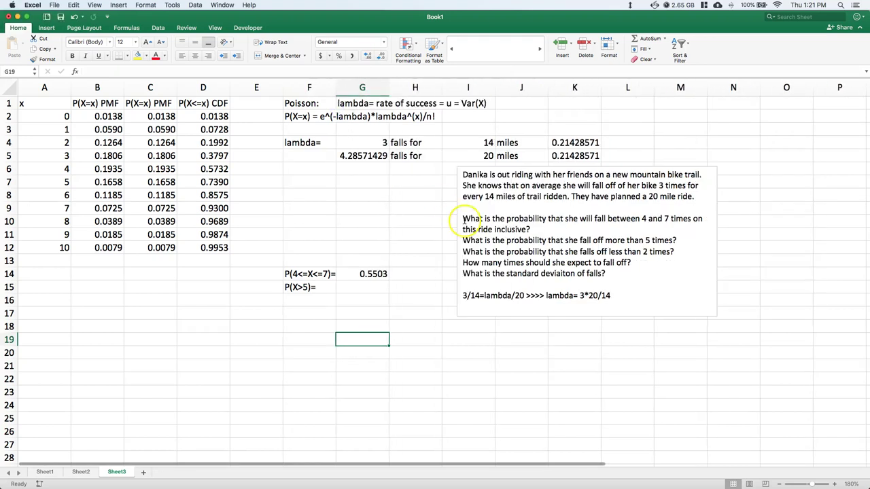
Step: Extend the label in F15 to read P(X>5)= 1-P(X<=5), and select the matching PMF values in B2:B7
{"action": "left_click", "coordinate": [365, 286]}
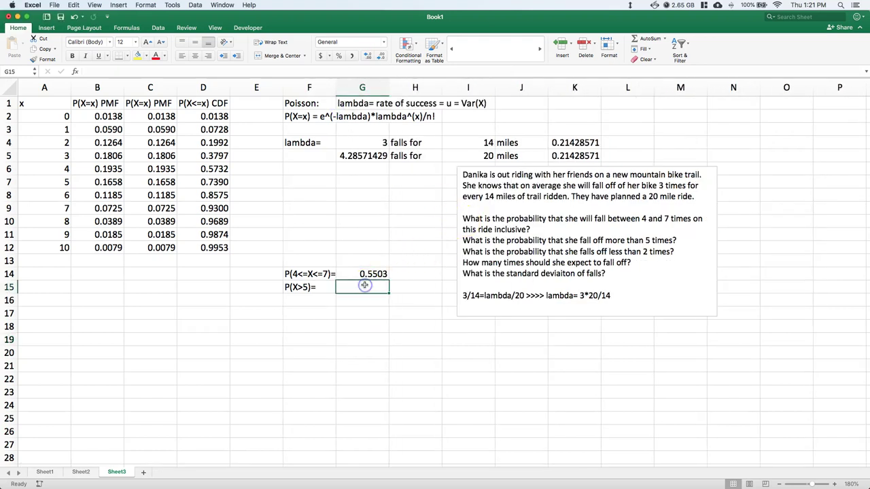
{"action": "double_click", "coordinate": [320, 287]}
{"action": "type", "text": "1-"}
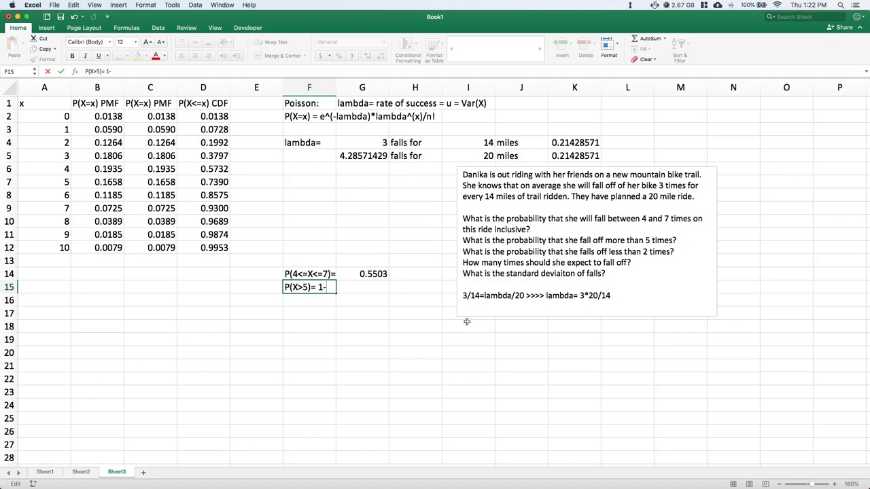
{"action": "type", "text": "P(X<=5)"}
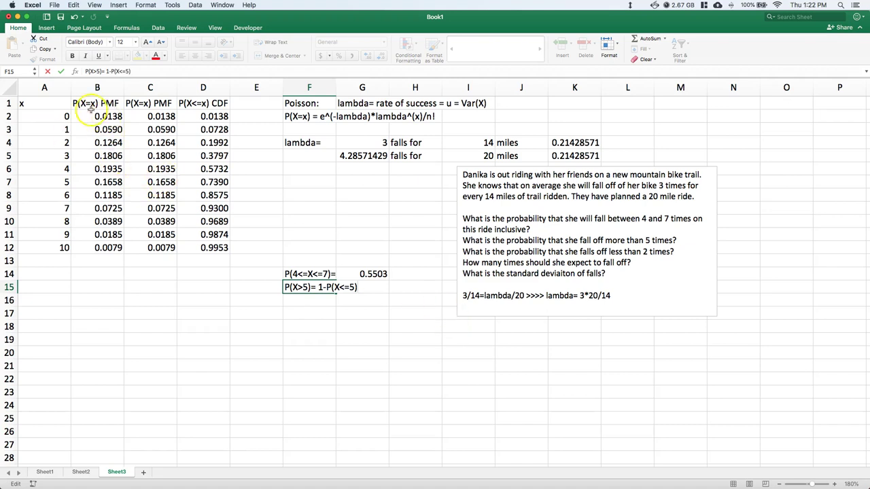
{"action": "left_click_drag", "start_coordinate": [88, 116], "coordinate": [84, 185]}
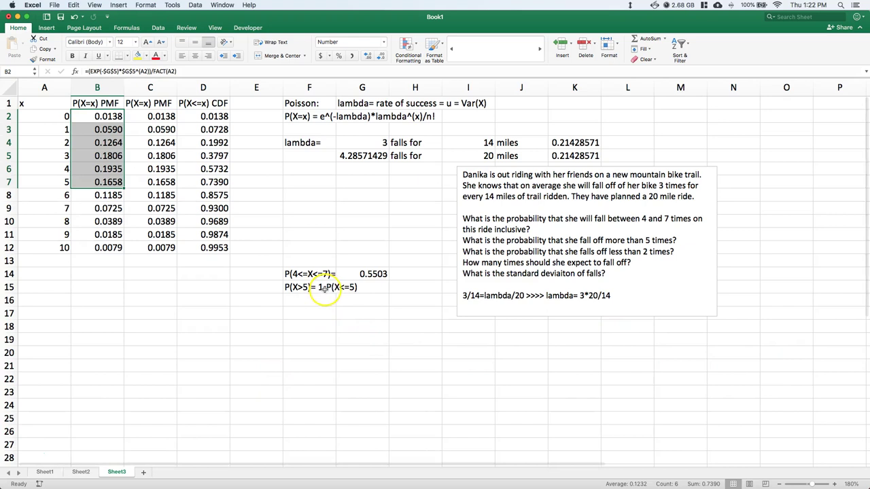
Step: Calculate the probability of more than 5 falls in G16 with =1-D7
{"action": "left_click", "coordinate": [350, 301]}
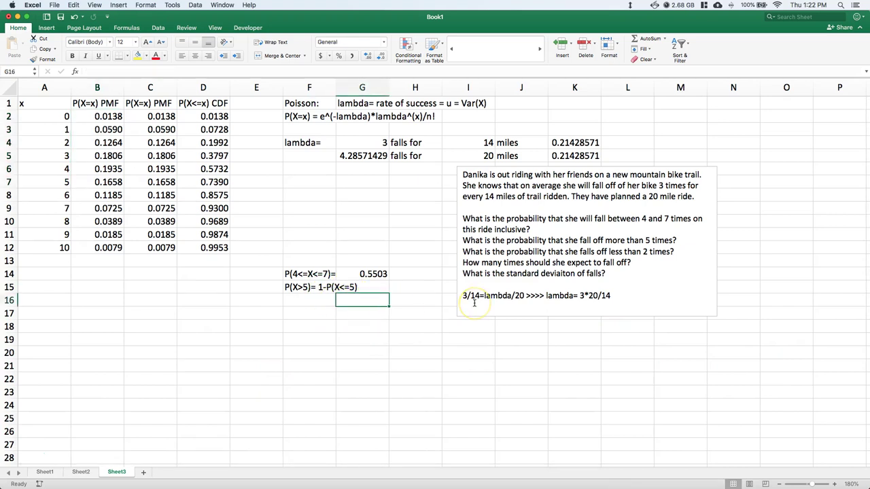
{"action": "type", "text": "=1"}
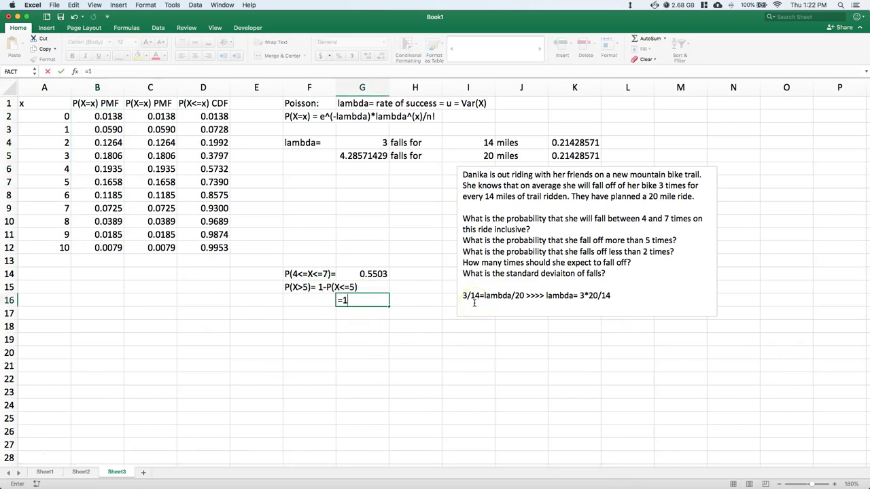
{"action": "type", "text": "-"}
{"action": "left_click", "coordinate": [204, 183]}
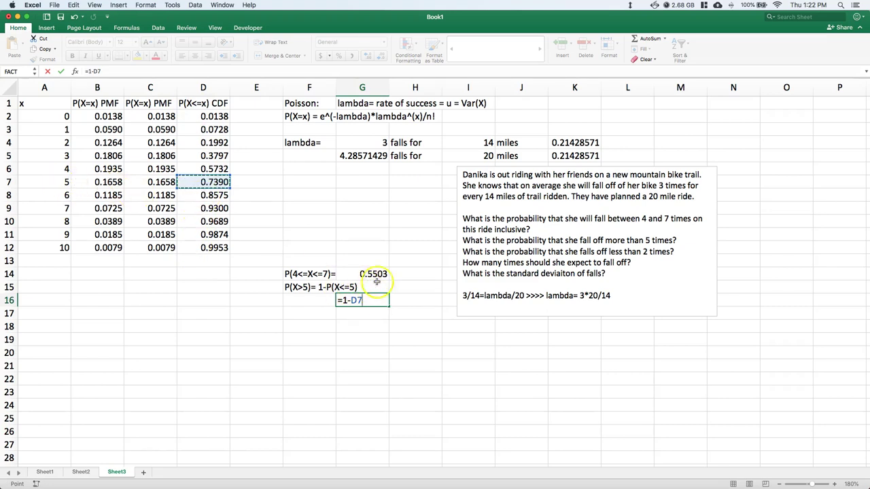
{"action": "key", "text": "Return"}
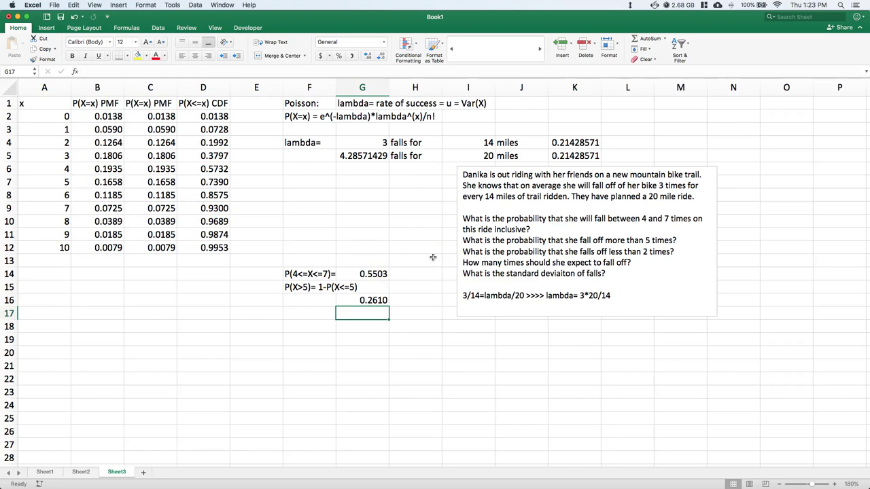
Step: Enter the label P(X<2)=P(X<=1) in F17
{"action": "left_click", "coordinate": [297, 313]}
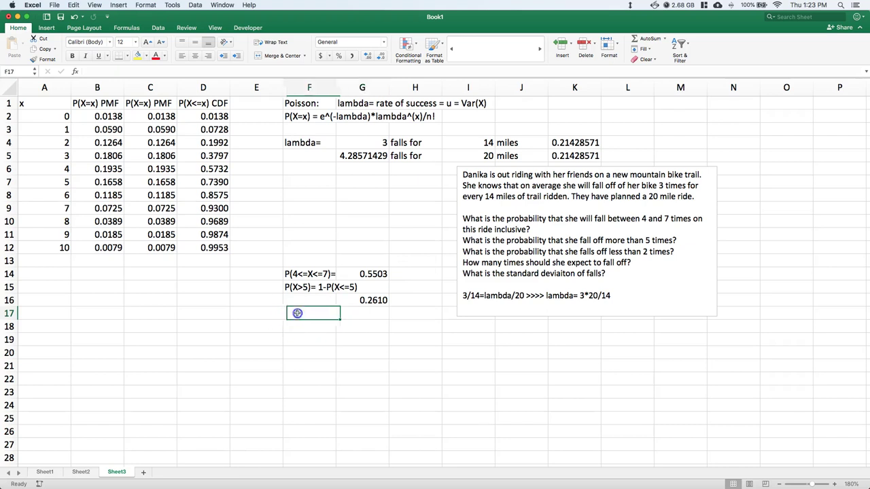
{"action": "type", "text": "P("}
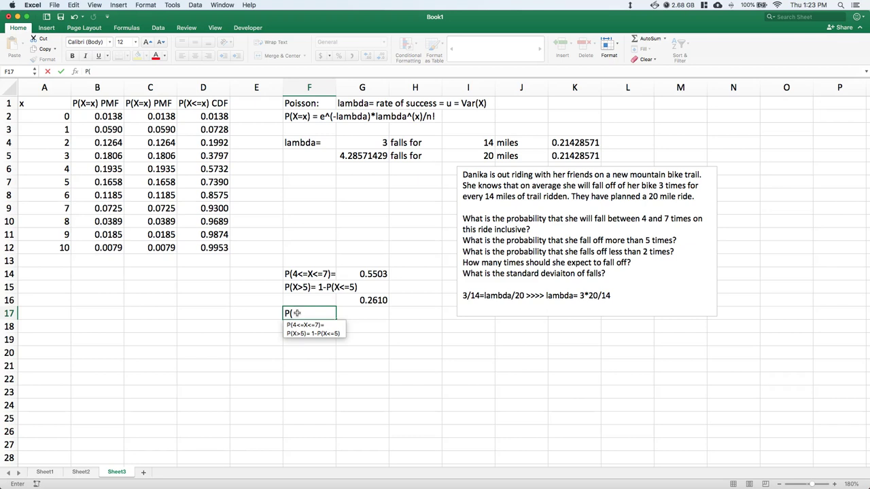
{"action": "type", "text": "X"}
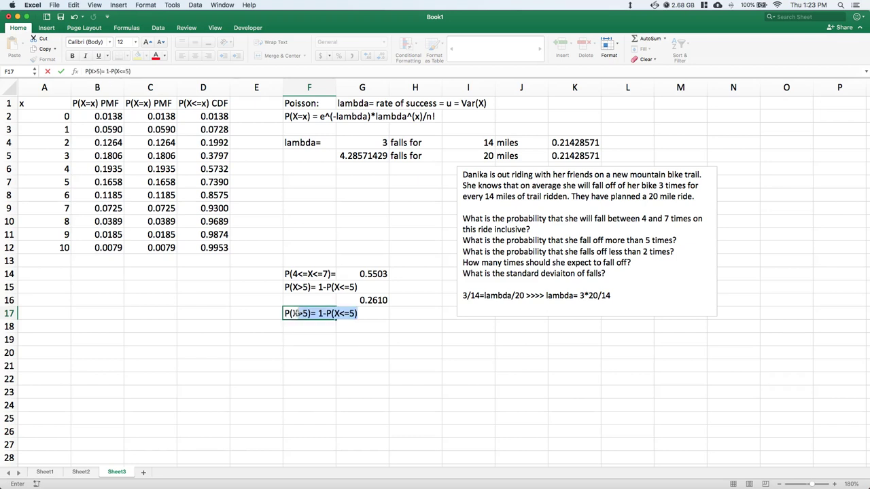
{"action": "type", "text": "<2"}
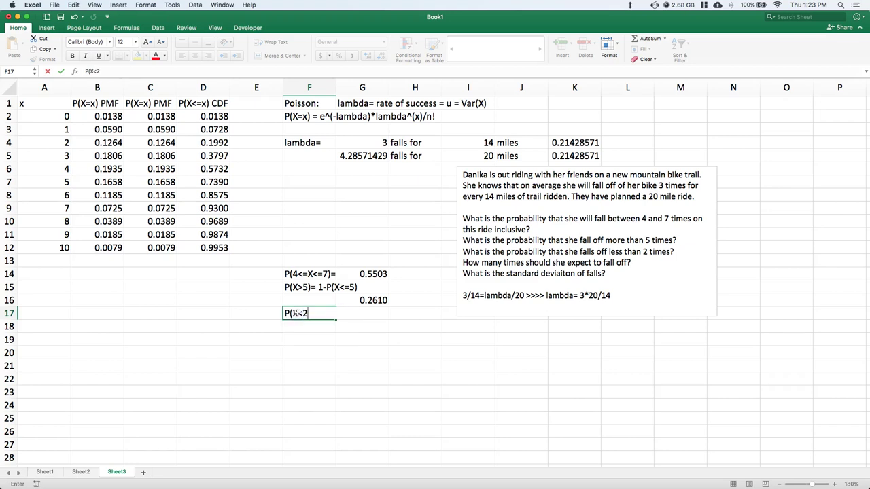
{"action": "type", "text": ")=P(X<=1"}
Step: Calculate the probability of fewer than 2 falls in G18 by referencing the CDF value with =D3
{"action": "left_click", "coordinate": [362, 327]}
{"action": "type", "text": "="}
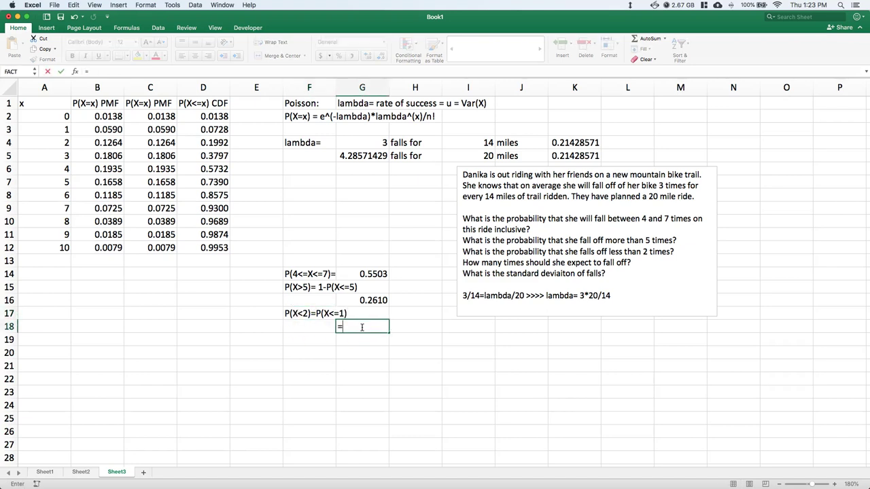
{"action": "left_click", "coordinate": [206, 129]}
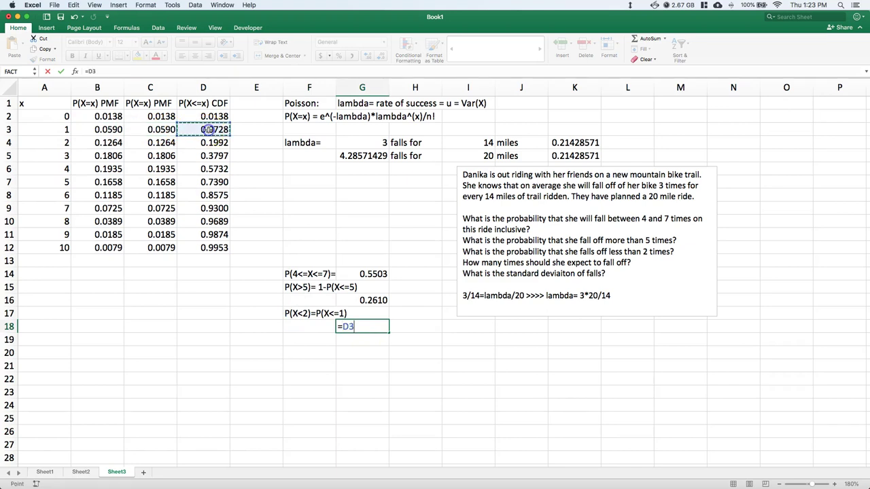
{"action": "key", "text": "Return"}
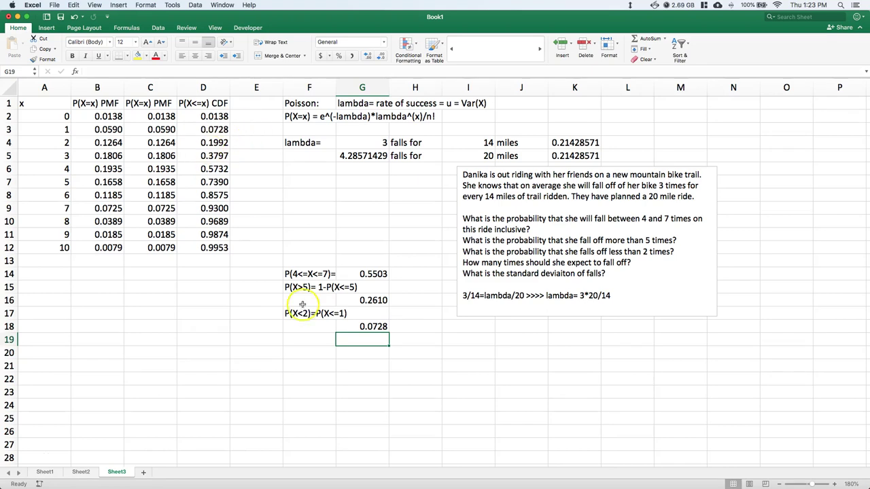
Step: Label F19 as E(X)= and return the expected number of falls in G19 with =G5
{"action": "left_click", "coordinate": [296, 340]}
{"action": "type", "text": "E"}
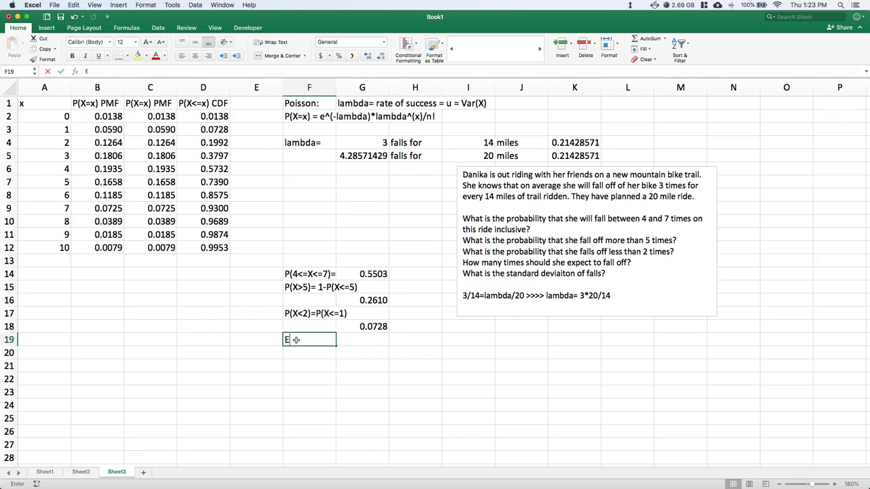
{"action": "type", "text": "(X)="}
{"action": "left_click", "coordinate": [345, 340]}
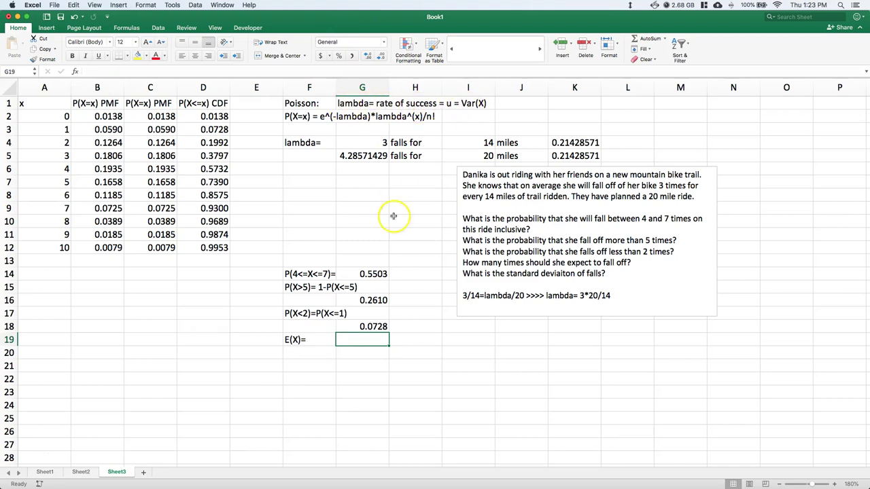
{"action": "left_click", "coordinate": [371, 155]}
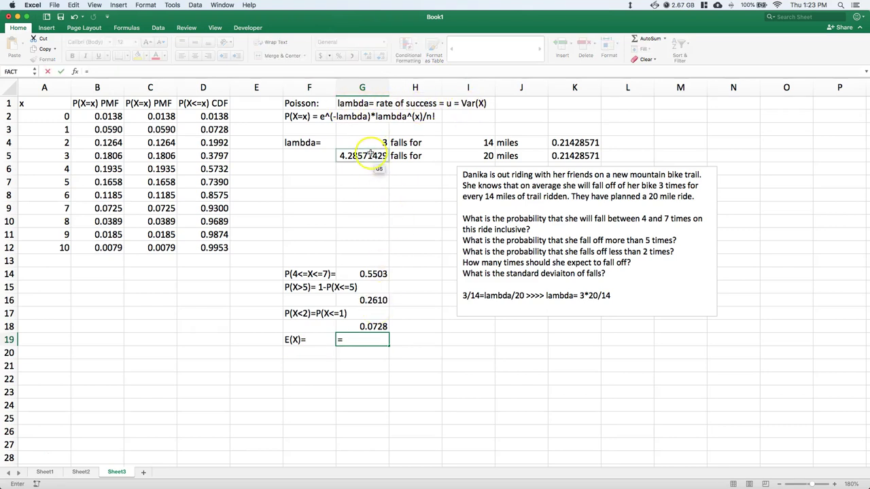
{"action": "key", "text": "Return"}
Step: Format the expected value in G19 to four decimal places and narrow column G slightly
{"action": "left_click", "coordinate": [360, 341]}
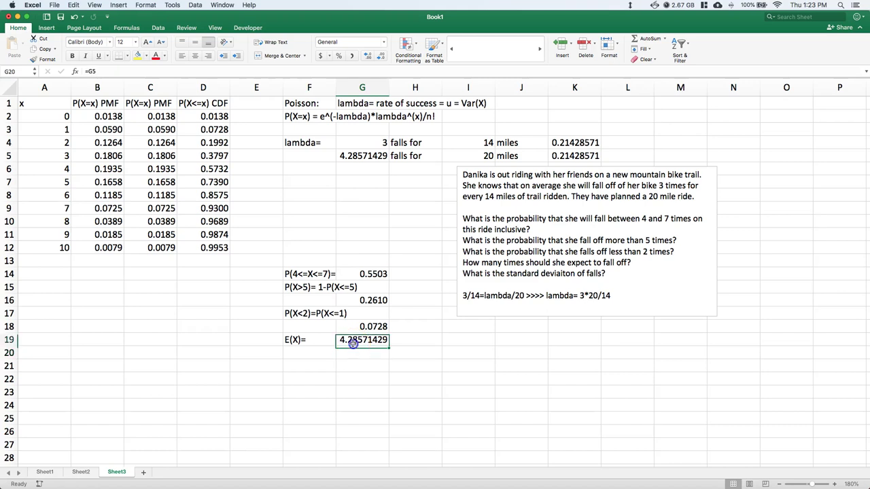
{"action": "left_click", "coordinate": [368, 56]}
{"action": "left_click", "coordinate": [368, 56]}
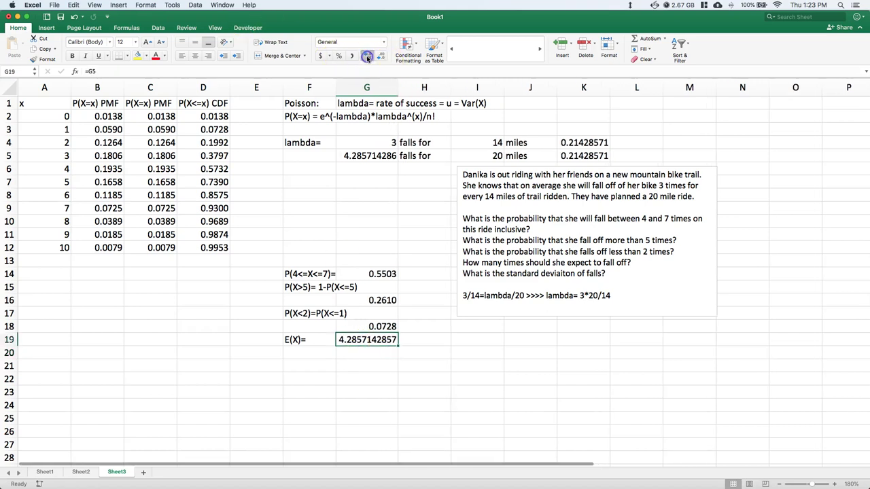
{"action": "left_click", "coordinate": [368, 56]}
{"action": "left_click", "coordinate": [380, 57]}
{"action": "left_click", "coordinate": [379, 56]}
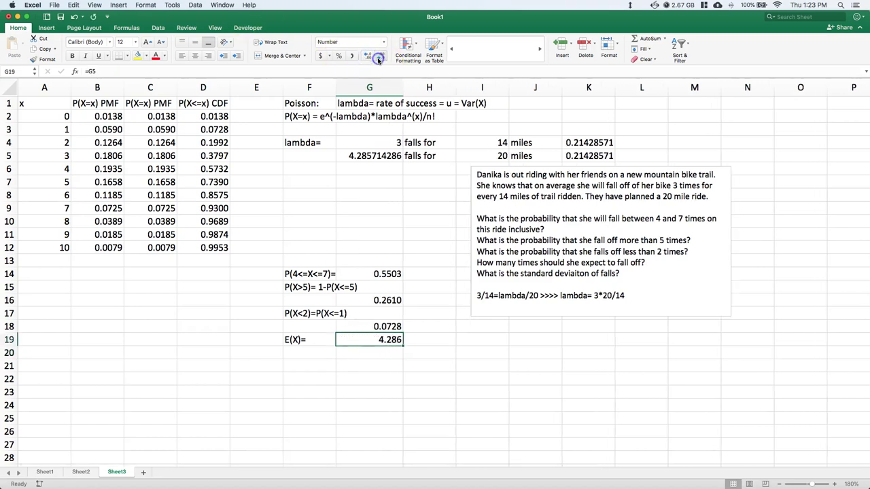
{"action": "left_click", "coordinate": [367, 57]}
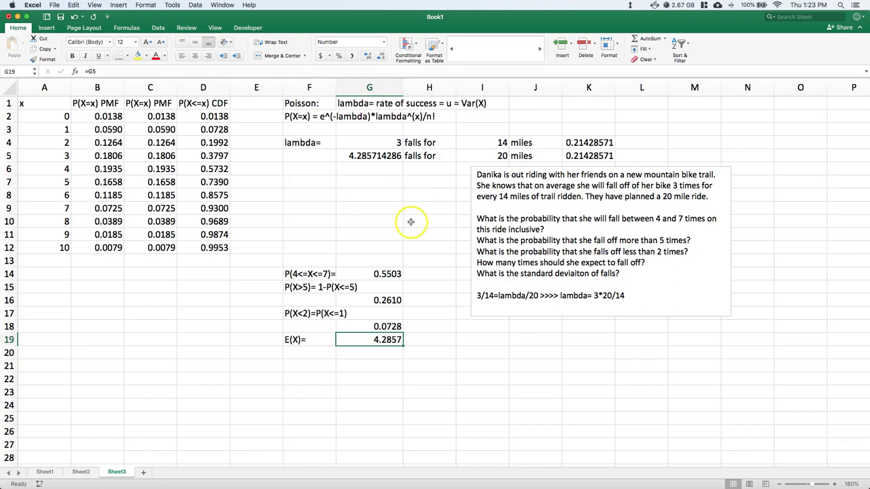
{"action": "left_click_drag", "start_coordinate": [403, 87], "coordinate": [393, 87]}
Step: Label F20 as SD(X)= and calculate the standard deviation of falls in G20 with =sqrt(G19)
{"action": "left_click", "coordinate": [311, 353]}
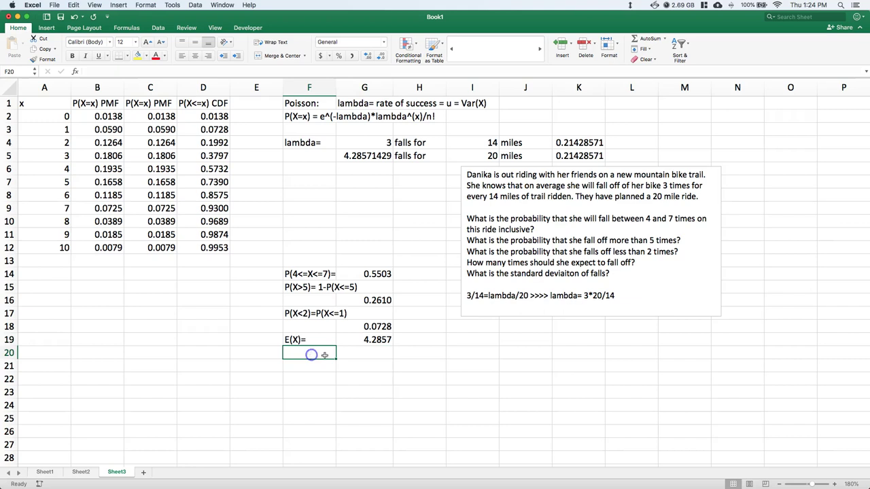
{"action": "type", "text": "SD(X)="}
{"action": "key", "text": "Tab"}
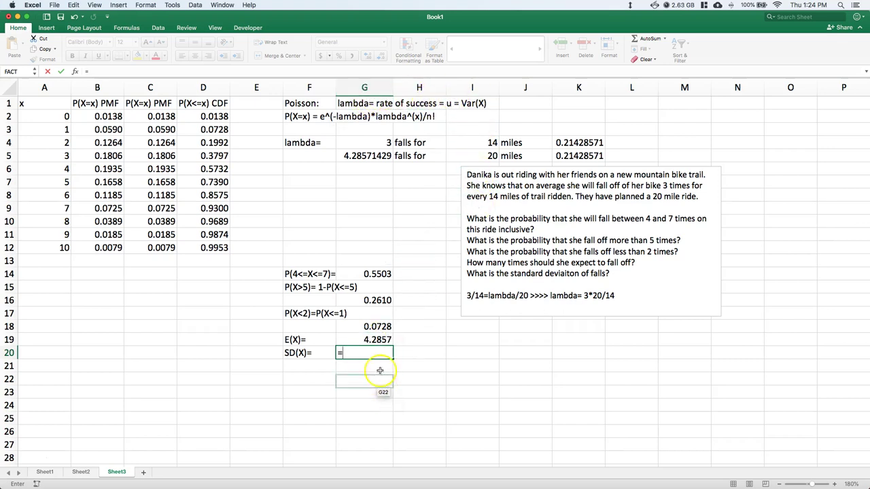
{"action": "type", "text": "sqrt("}
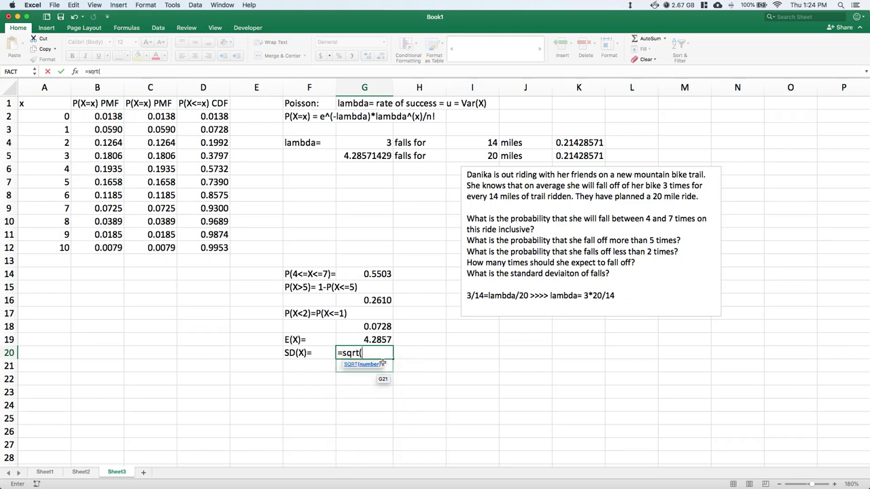
{"action": "left_click", "coordinate": [384, 339]}
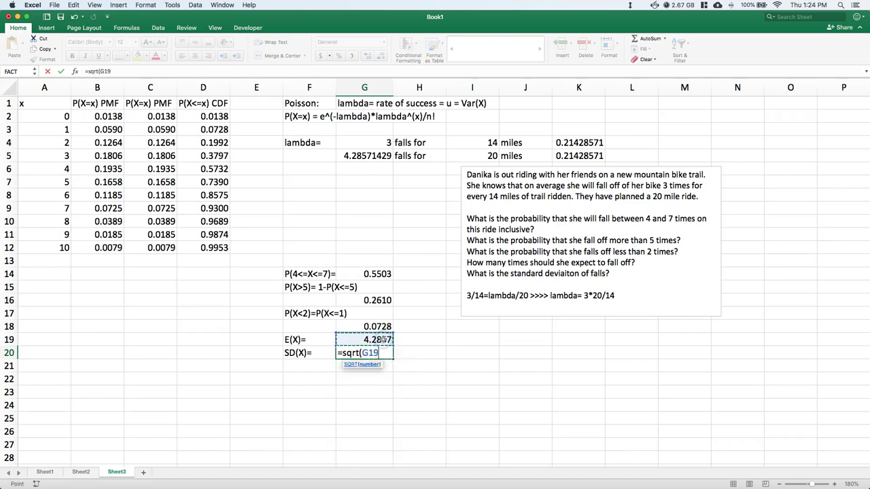
{"action": "type", "text": ")"}
{"action": "key", "text": "Return"}
Step: Format the standard deviation in G20 to four decimal places
{"action": "left_click", "coordinate": [377, 352]}
{"action": "left_click", "coordinate": [381, 57]}
{"action": "left_click", "coordinate": [381, 57]}
{"action": "left_click", "coordinate": [381, 57]}
{"action": "left_click", "coordinate": [380, 57]}
{"action": "left_click", "coordinate": [381, 57]}
{"action": "left_click", "coordinate": [368, 57]}
{"action": "left_click", "coordinate": [442, 391]}
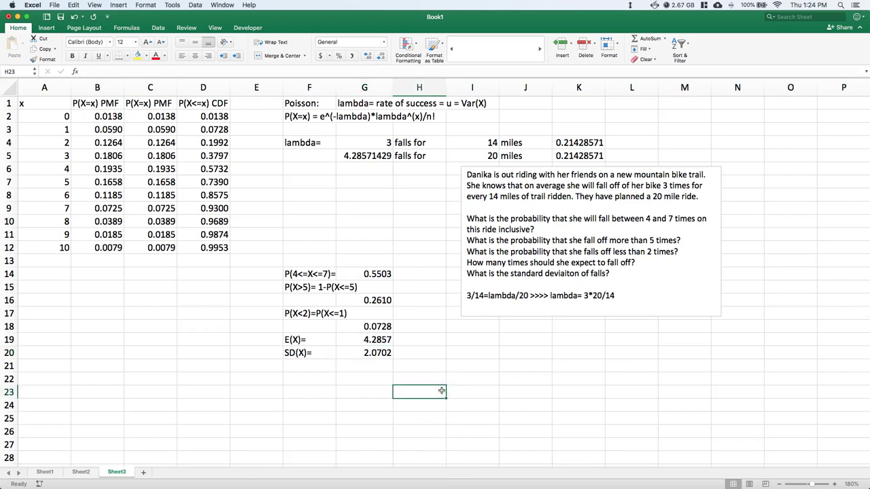